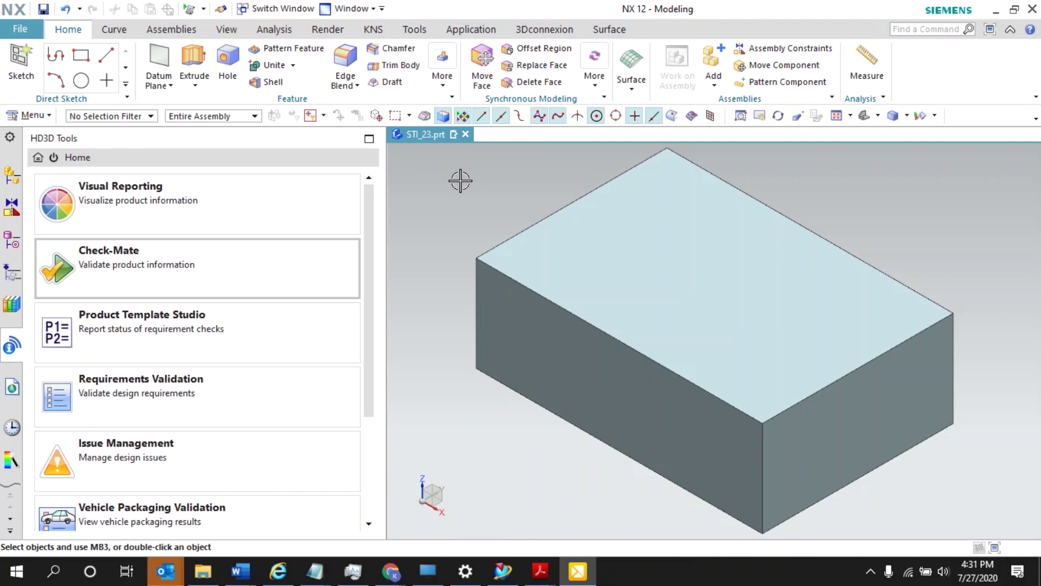
{"action": "left_click", "coordinate": [46, 116]}
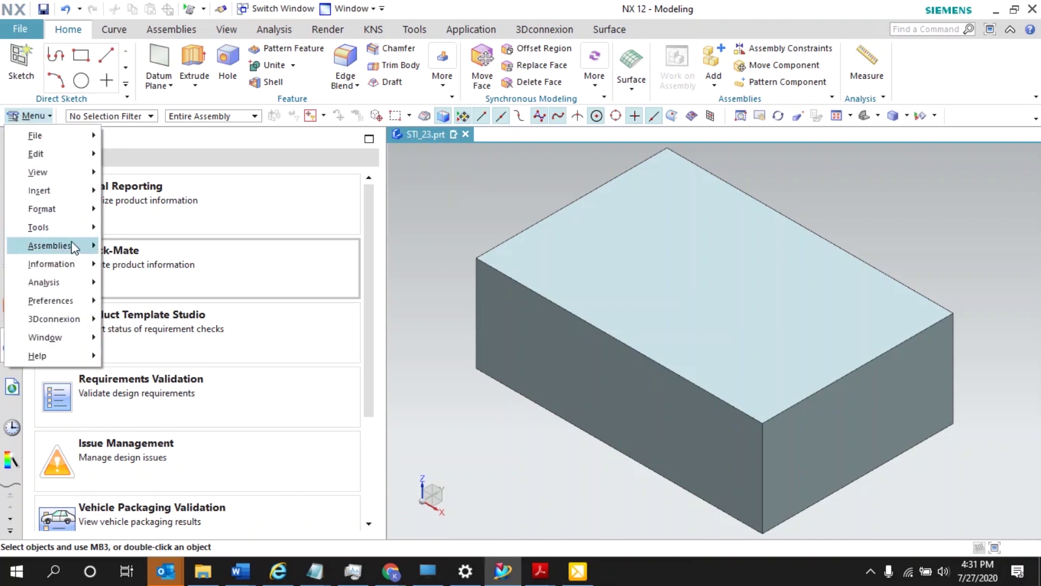
{"action": "mouse_move", "coordinate": [67, 283]}
{"action": "mouse_move", "coordinate": [190, 307]}
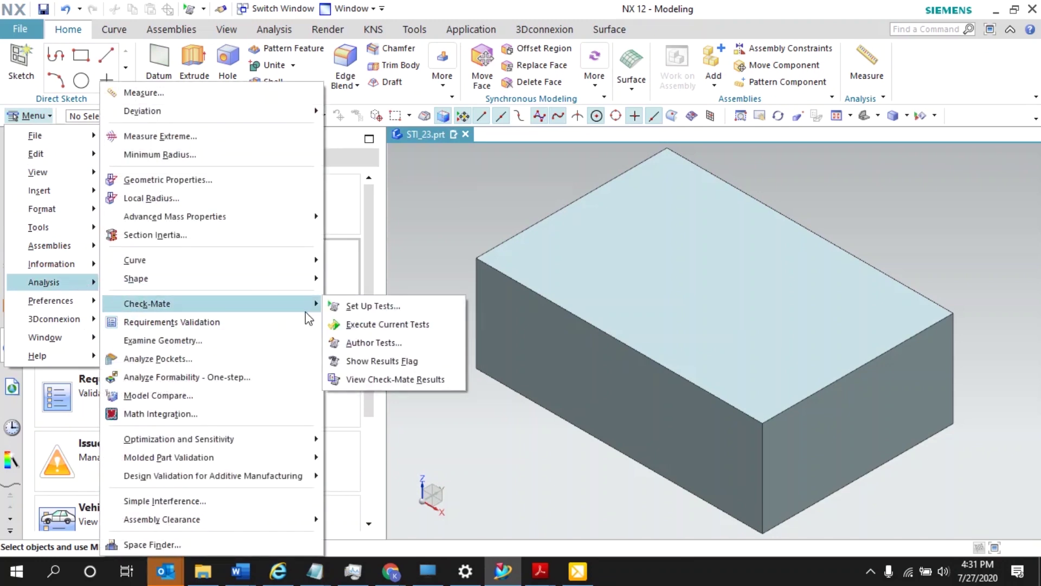
{"action": "left_click", "coordinate": [460, 204]}
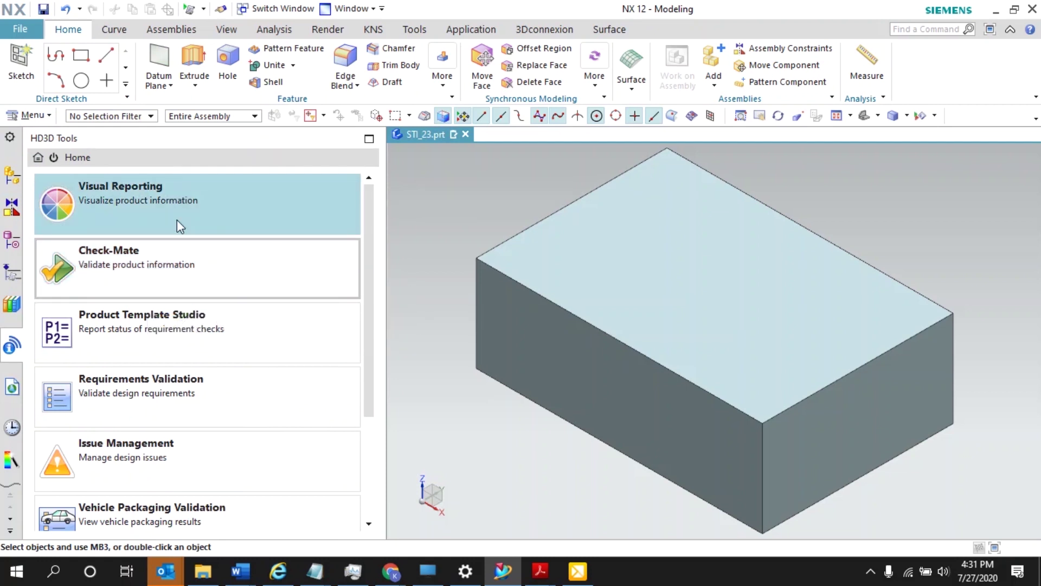
Step: Open the Check-Mate tool and set its results source to Saved in Part
{"action": "left_click", "coordinate": [164, 249]}
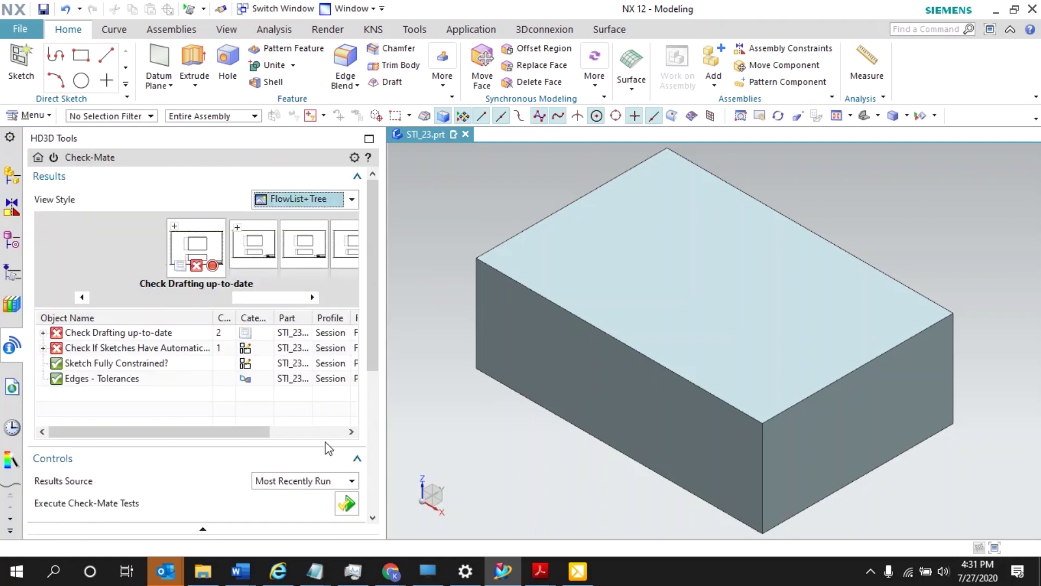
{"action": "left_click", "coordinate": [350, 480]}
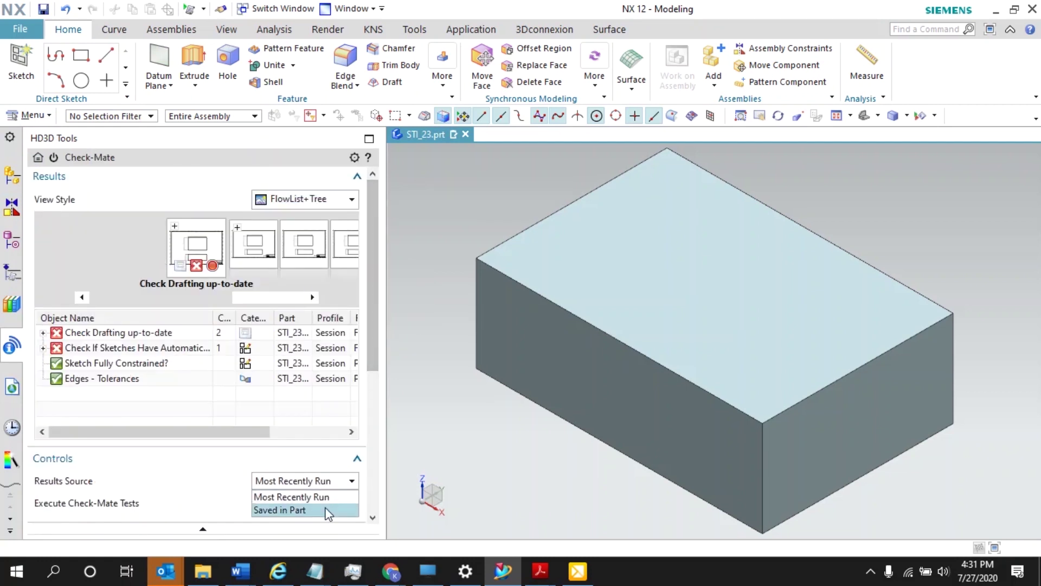
{"action": "left_click", "coordinate": [304, 510]}
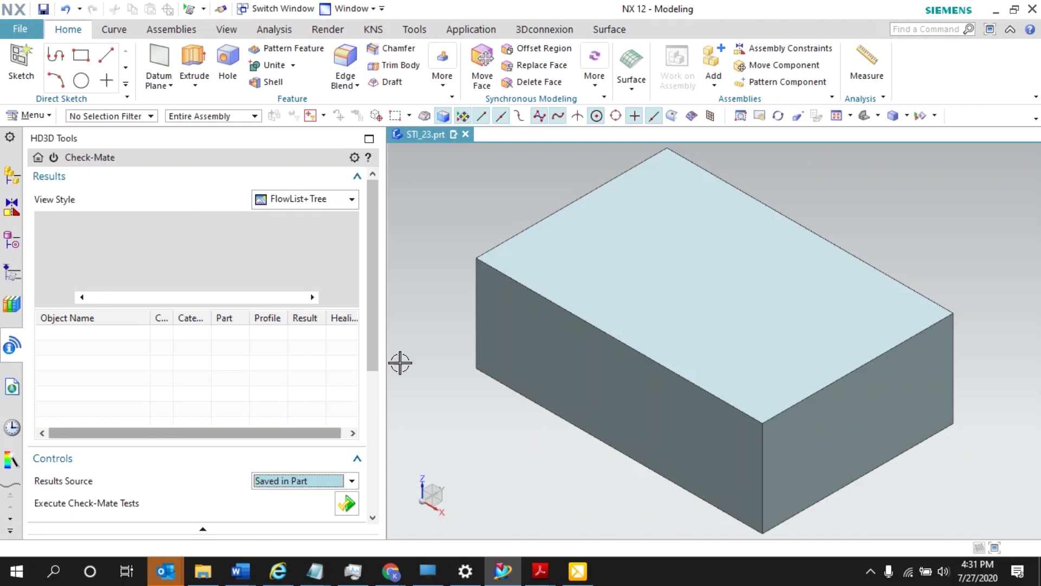
Step: Open the Check-Mate test setup and add the Drafting test Check Drafting up-to-date to the chosen tests
{"action": "left_click_drag", "start_coordinate": [374, 321], "coordinate": [374, 434]}
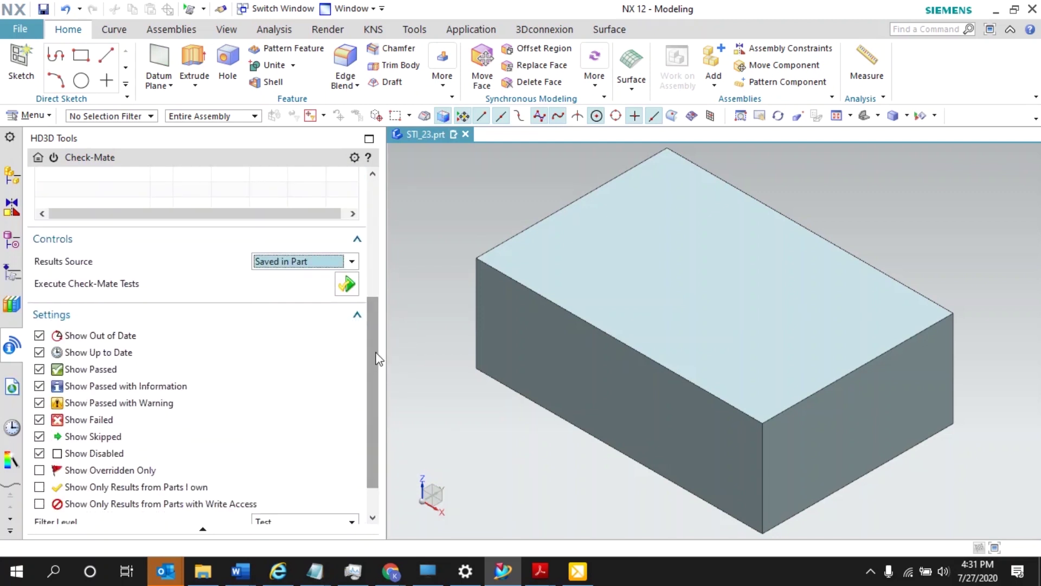
{"action": "scroll", "coordinate": [374, 353], "scroll_direction": "down", "scroll_amount": 1}
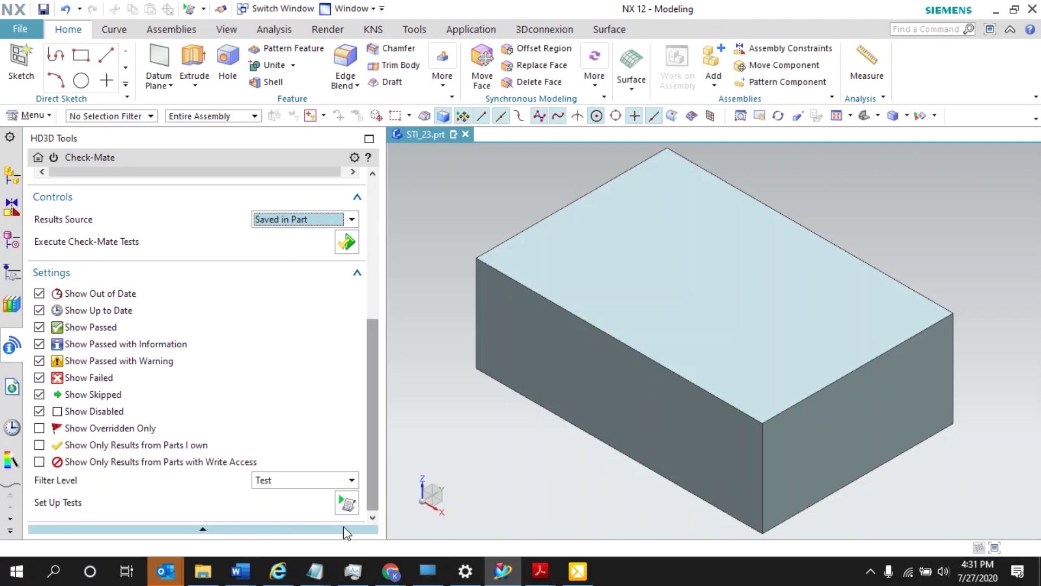
{"action": "left_click", "coordinate": [347, 504]}
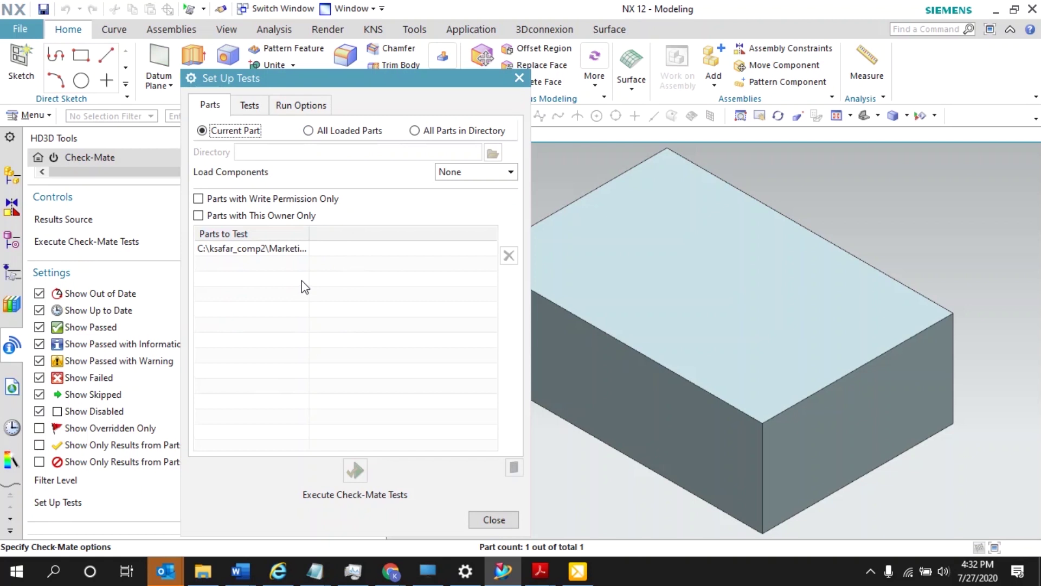
{"action": "left_click", "coordinate": [255, 112]}
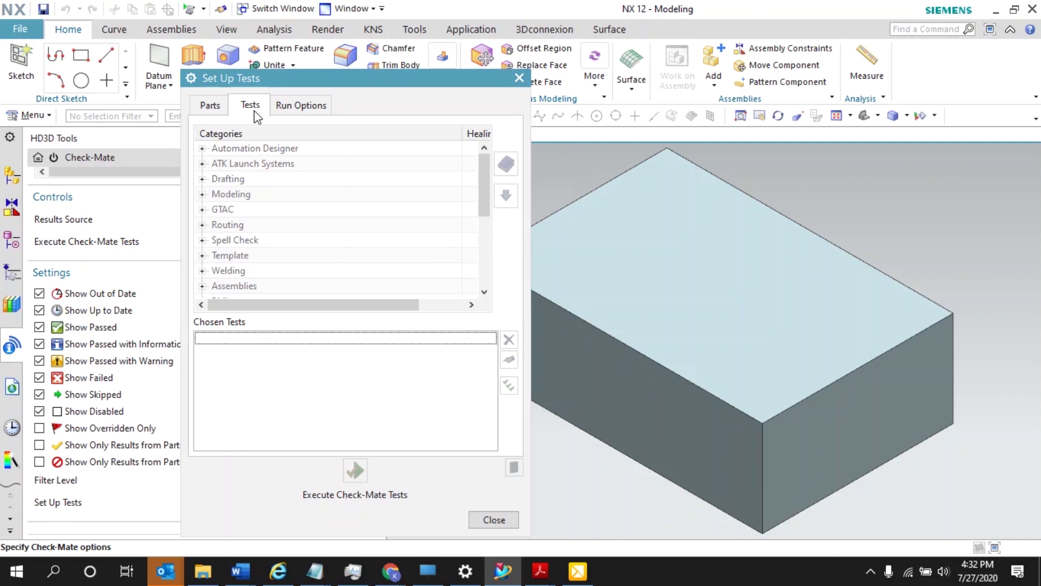
{"action": "left_click", "coordinate": [202, 178]}
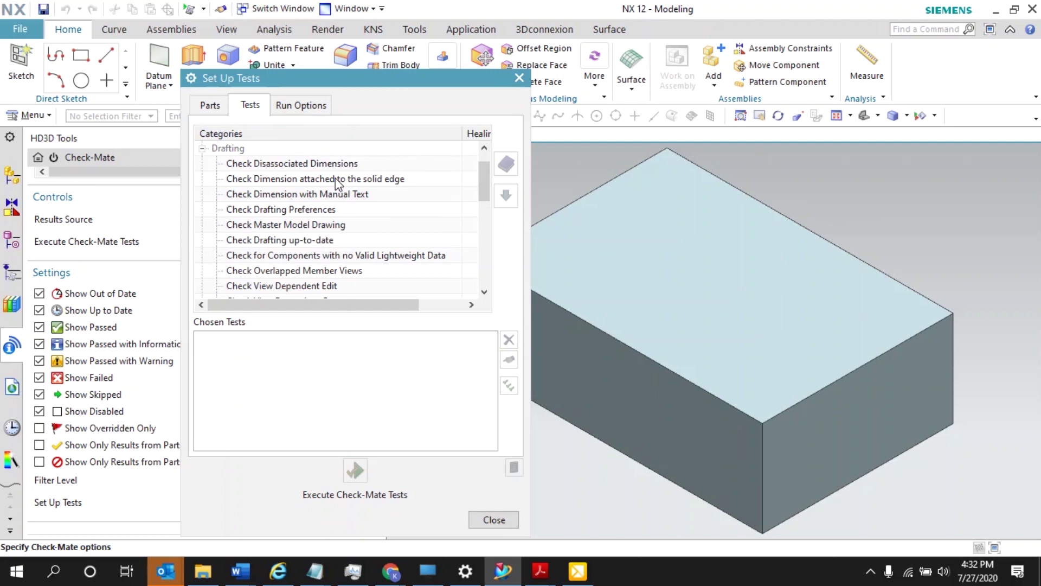
{"action": "double_click", "coordinate": [323, 240]}
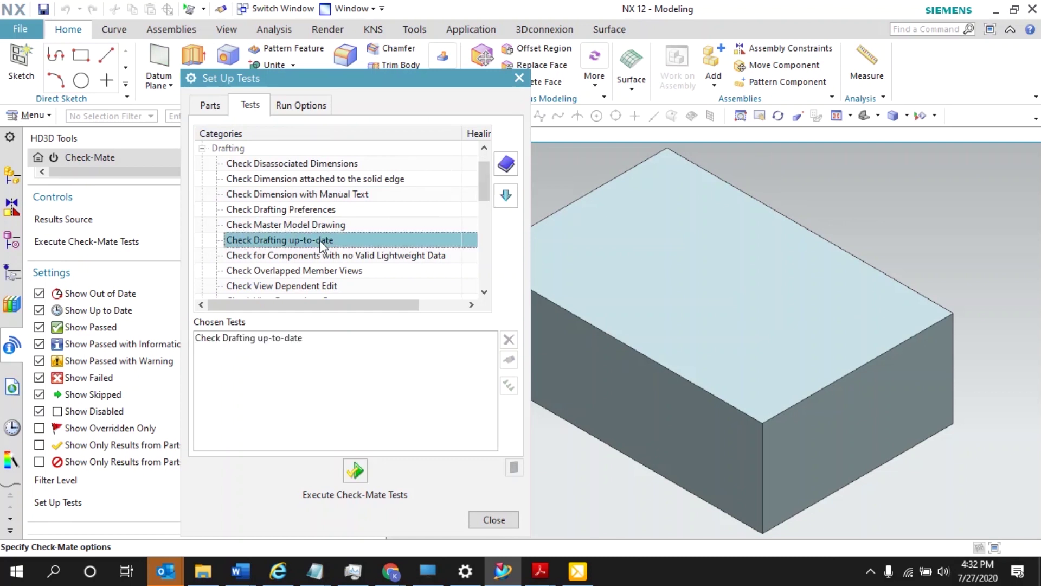
Step: Add the Modeling sketch tests Check If Sketches Have Automatic Dimensions and Sketch Fully Constrained? to the chosen tests
{"action": "left_click", "coordinate": [202, 148]}
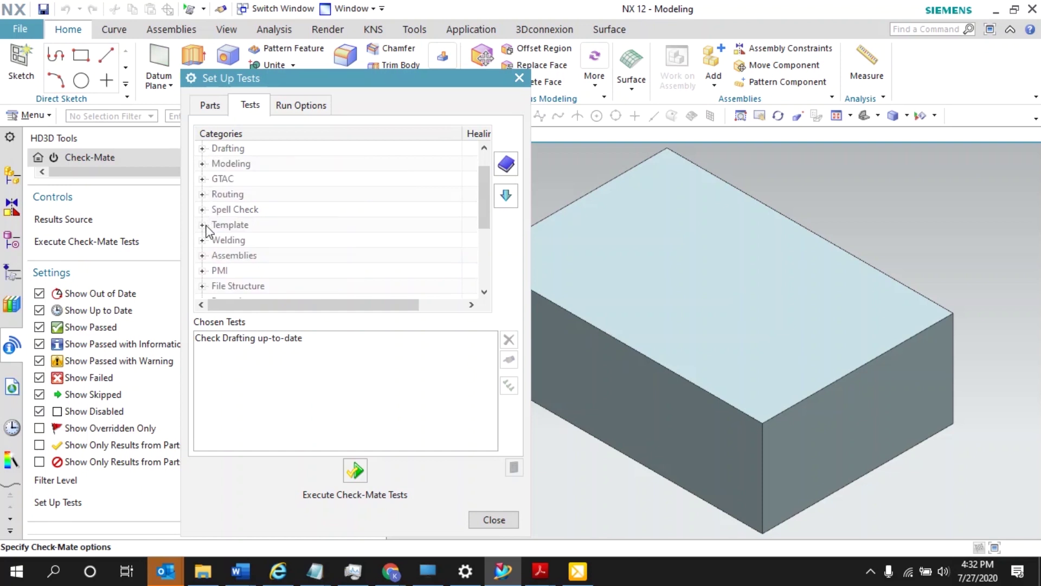
{"action": "left_click", "coordinate": [202, 163]}
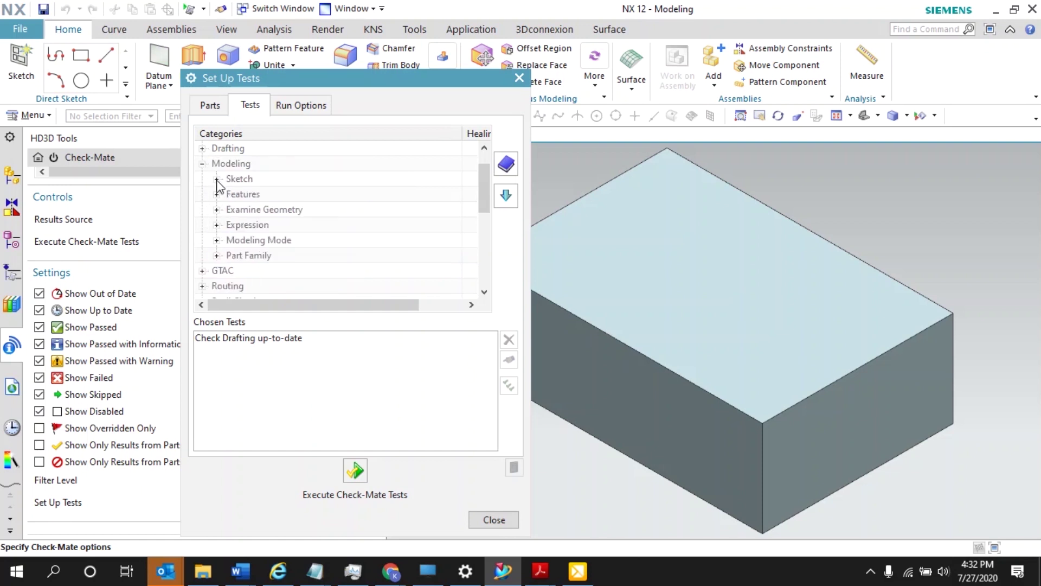
{"action": "left_click", "coordinate": [217, 179]}
{"action": "double_click", "coordinate": [336, 194]}
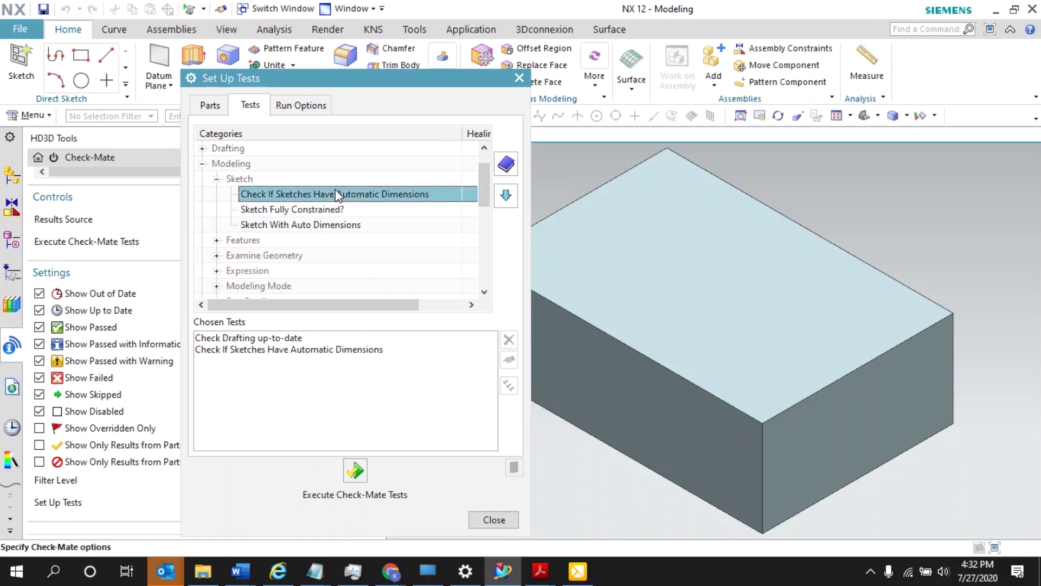
{"action": "double_click", "coordinate": [332, 209]}
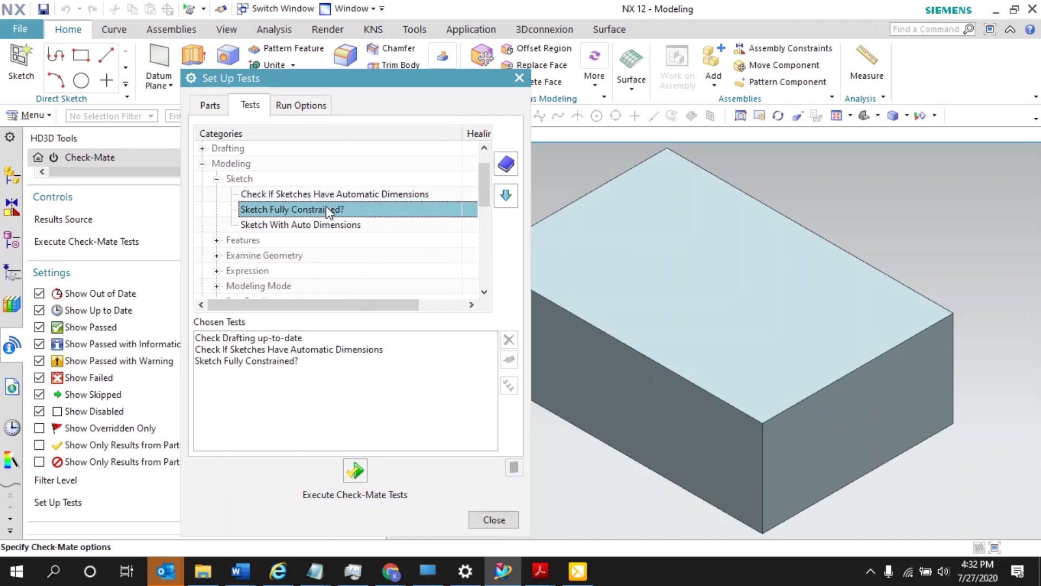
Step: Add the Examine Geometry tests Faces - Spikes/Cuts and Edges - Tolerances to the chosen tests
{"action": "left_click", "coordinate": [216, 255]}
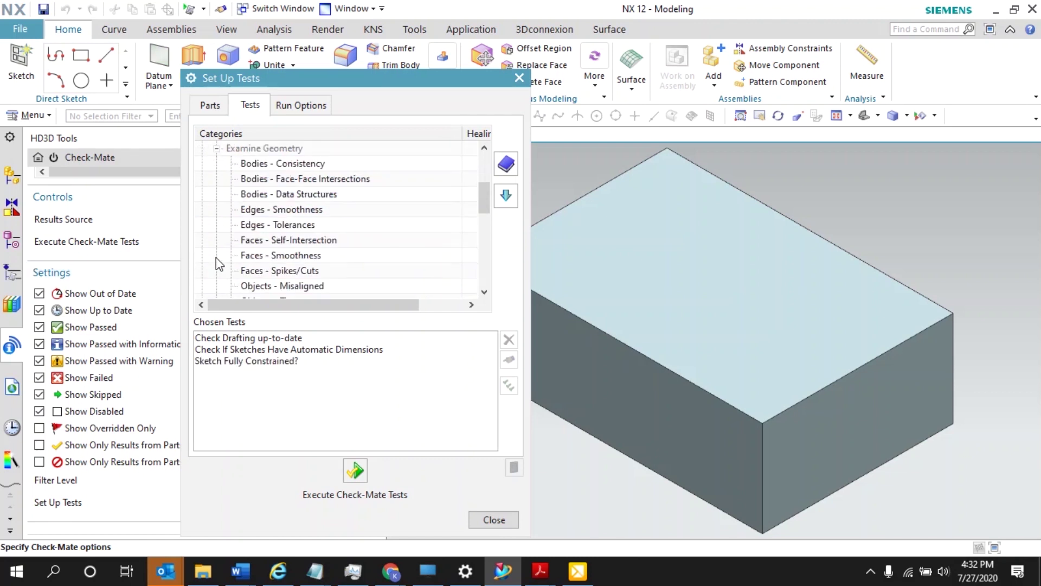
{"action": "double_click", "coordinate": [328, 271]}
{"action": "double_click", "coordinate": [322, 226]}
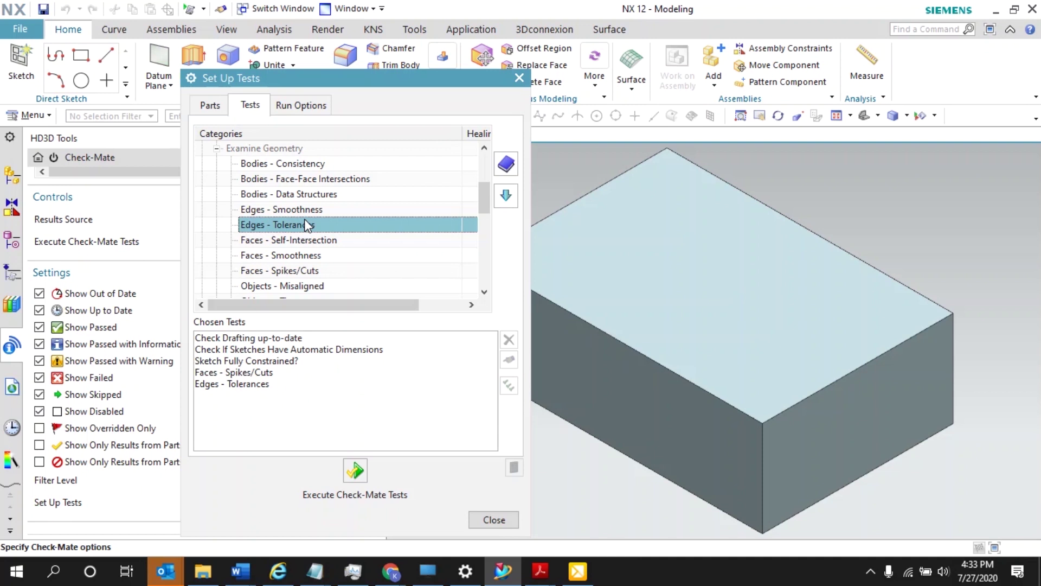
Step: Review the run options and execute the chosen Check-Mate tests on the current part
{"action": "left_click", "coordinate": [302, 111]}
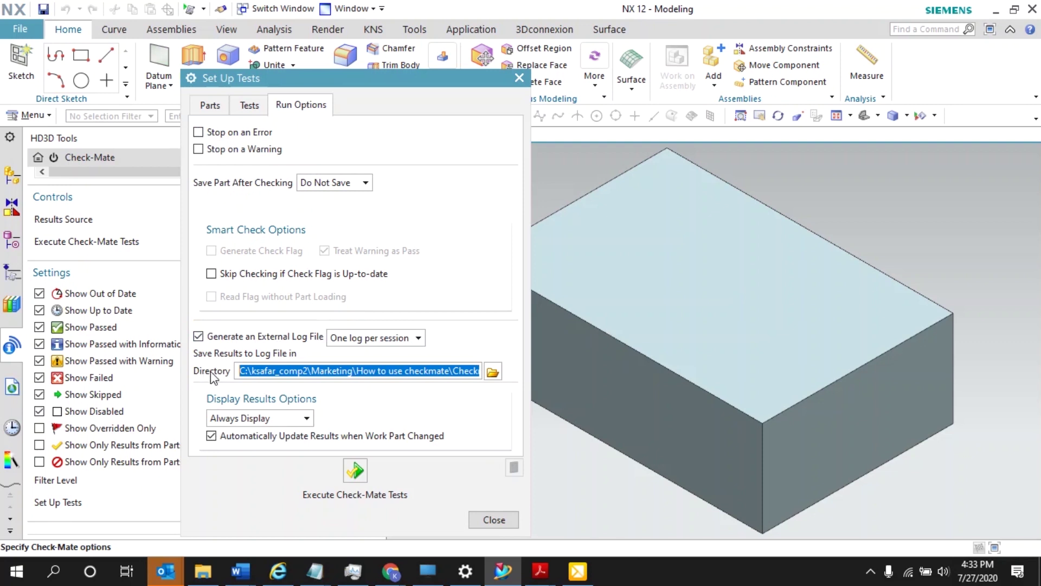
{"action": "left_click", "coordinate": [366, 473]}
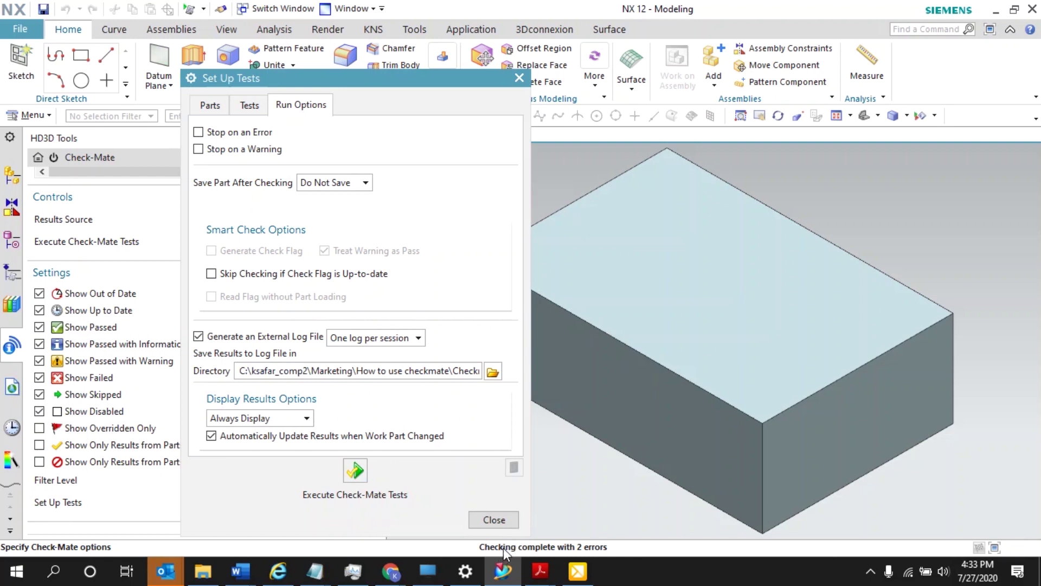
{"action": "left_click", "coordinate": [496, 520]}
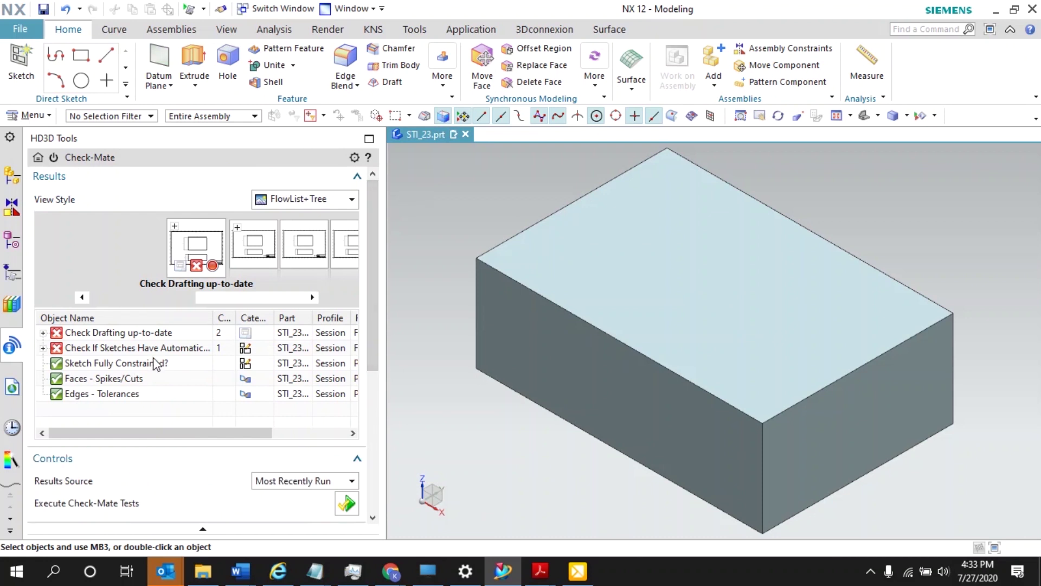
Step: Examine the detailed result of the Check If Sketches Have Automatic Dimensions test, including its description and parameters
{"action": "mouse_move", "coordinate": [162, 338]}
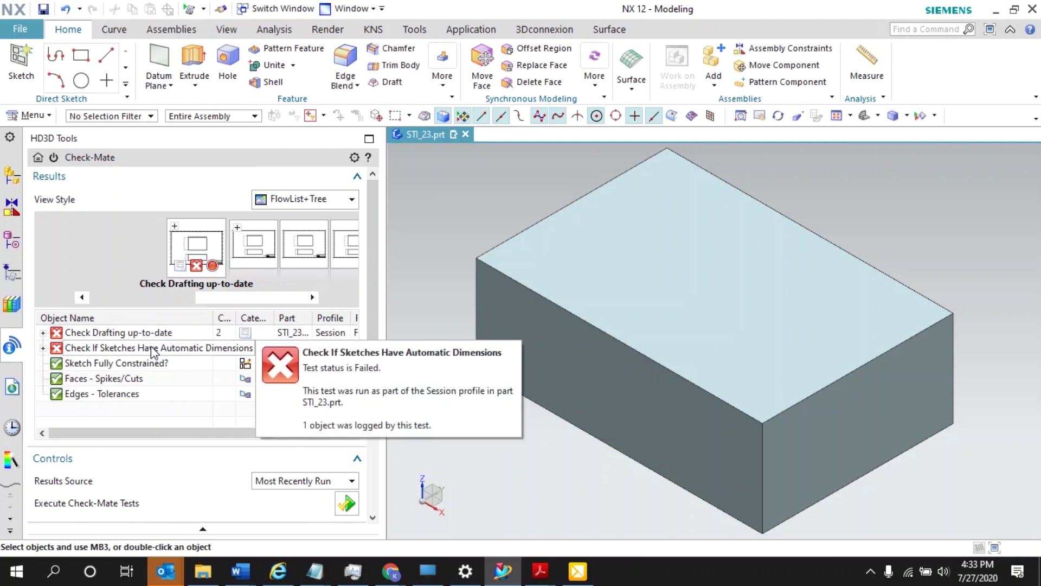
{"action": "double_click", "coordinate": [212, 348]}
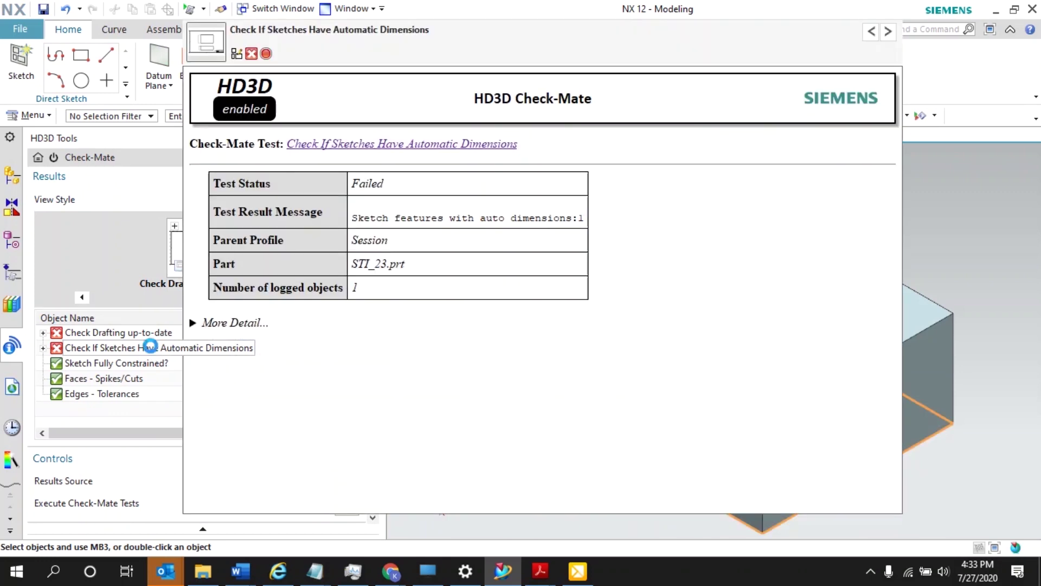
{"action": "left_click", "coordinate": [193, 323]}
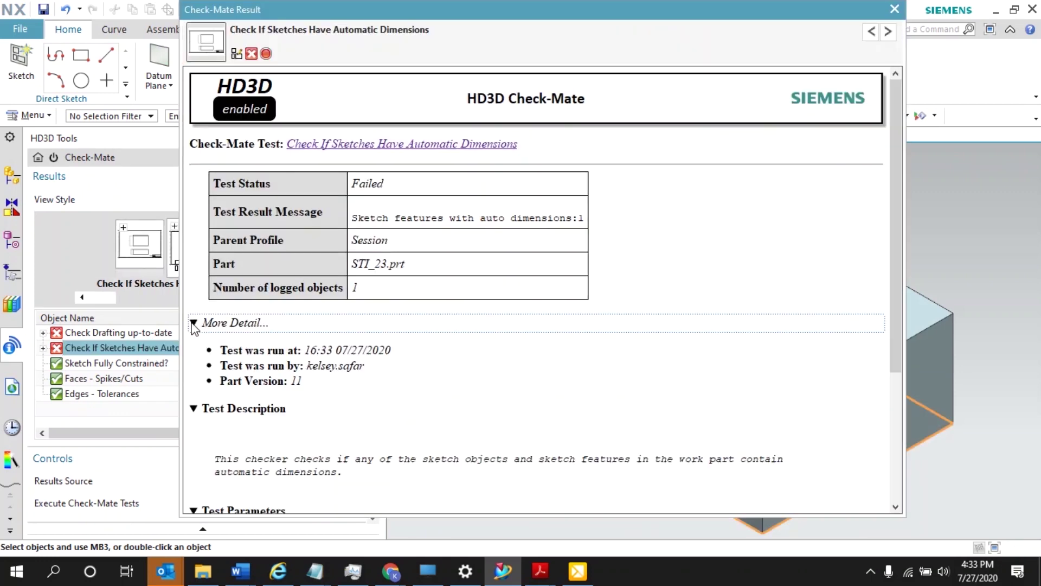
{"action": "scroll", "coordinate": [314, 319], "scroll_direction": "down", "scroll_amount": 3}
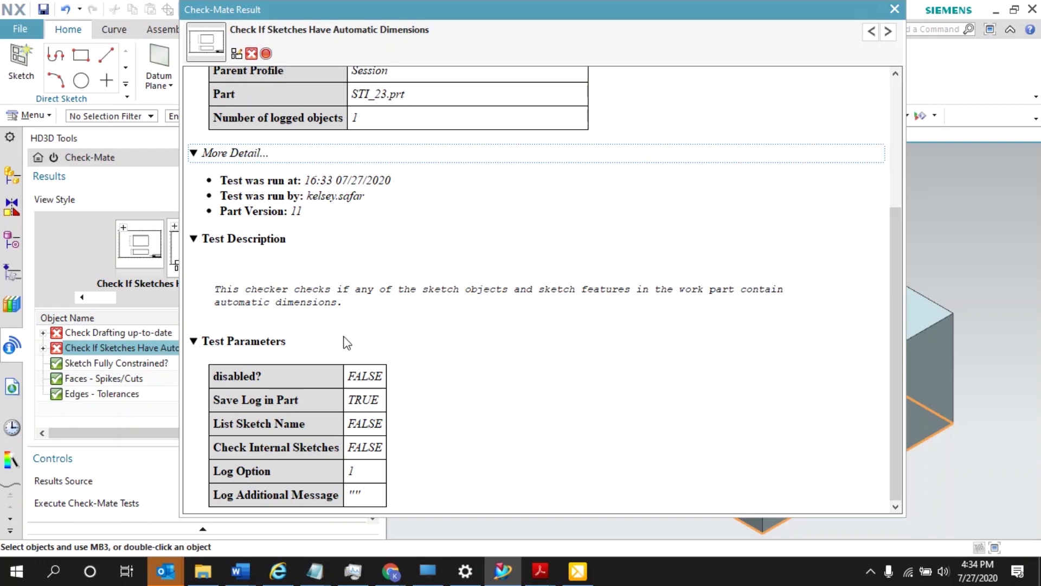
{"action": "left_click", "coordinate": [894, 10]}
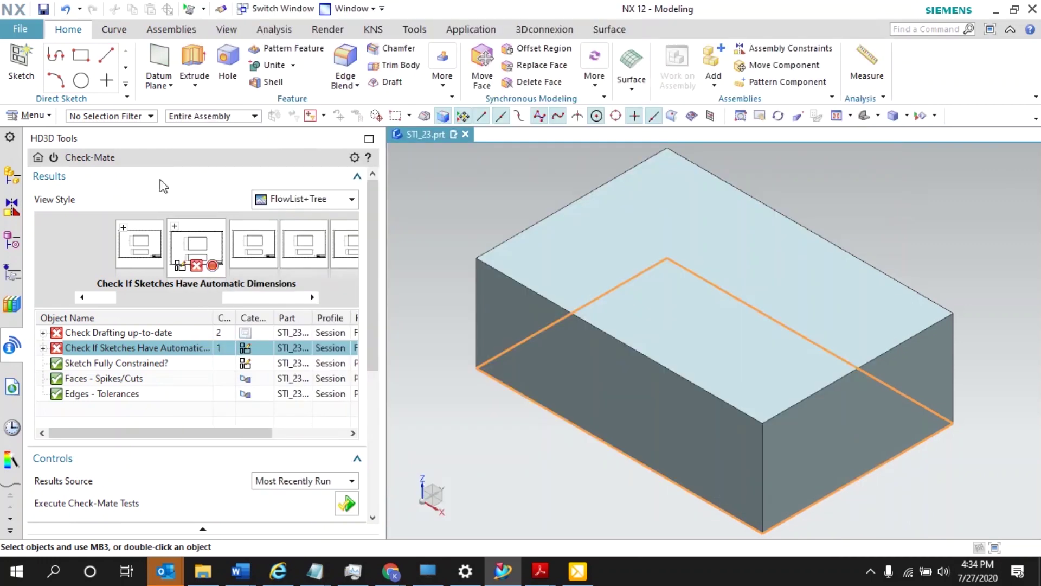
Step: Convert the automatic dimension on the rectangle's height in SKETCH_000 to a driving dimension and finish the sketch
{"action": "left_click", "coordinate": [12, 238]}
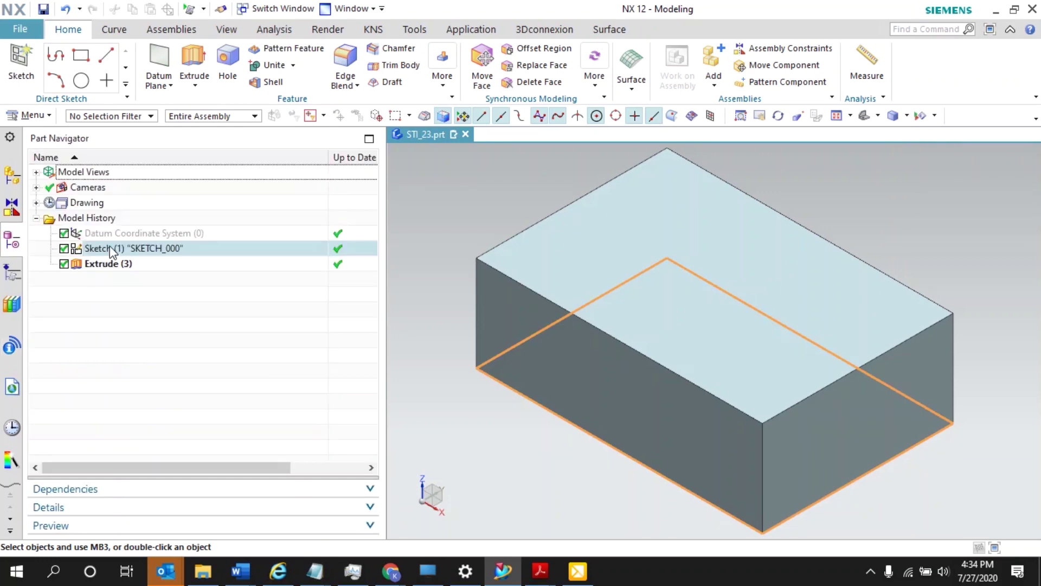
{"action": "double_click", "coordinate": [110, 248]}
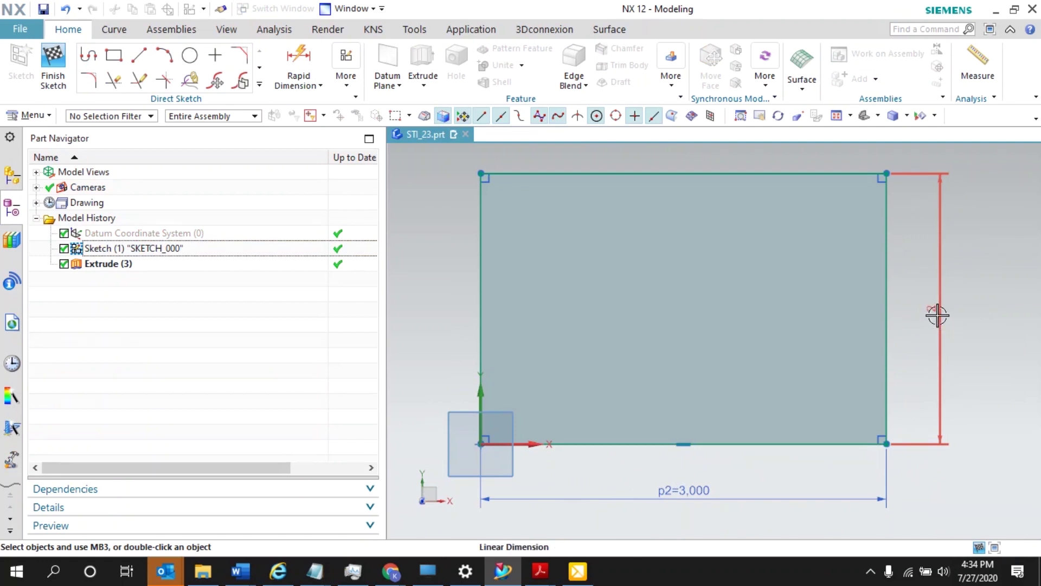
{"action": "left_click", "coordinate": [936, 314]}
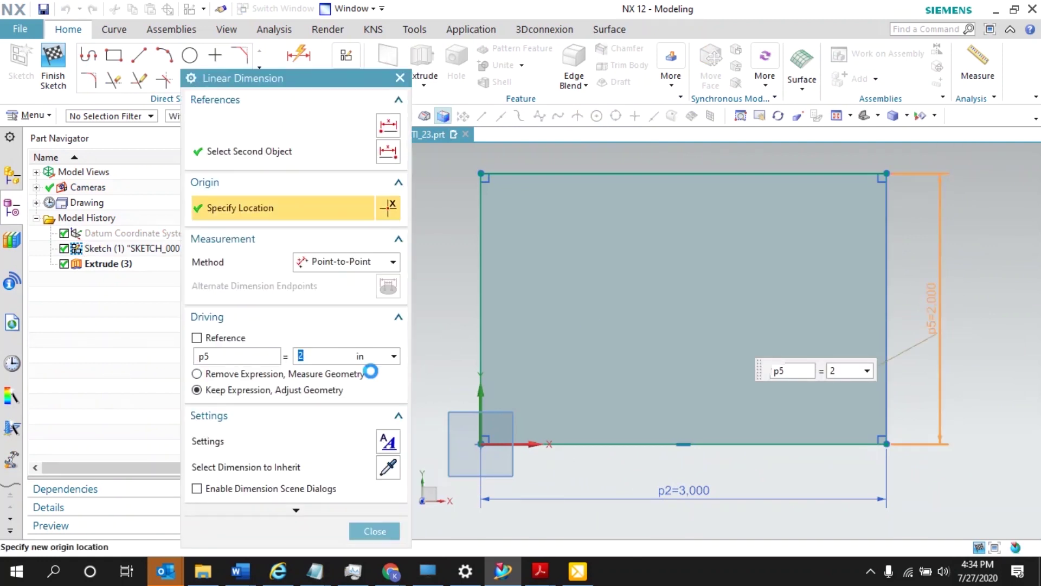
{"action": "left_click", "coordinate": [369, 531]}
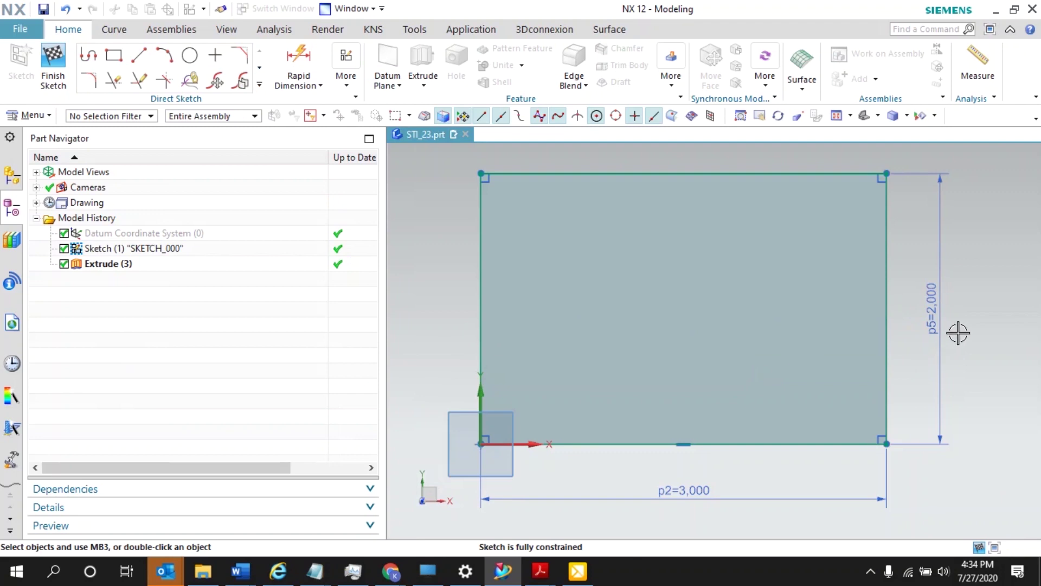
{"action": "left_click", "coordinate": [51, 64]}
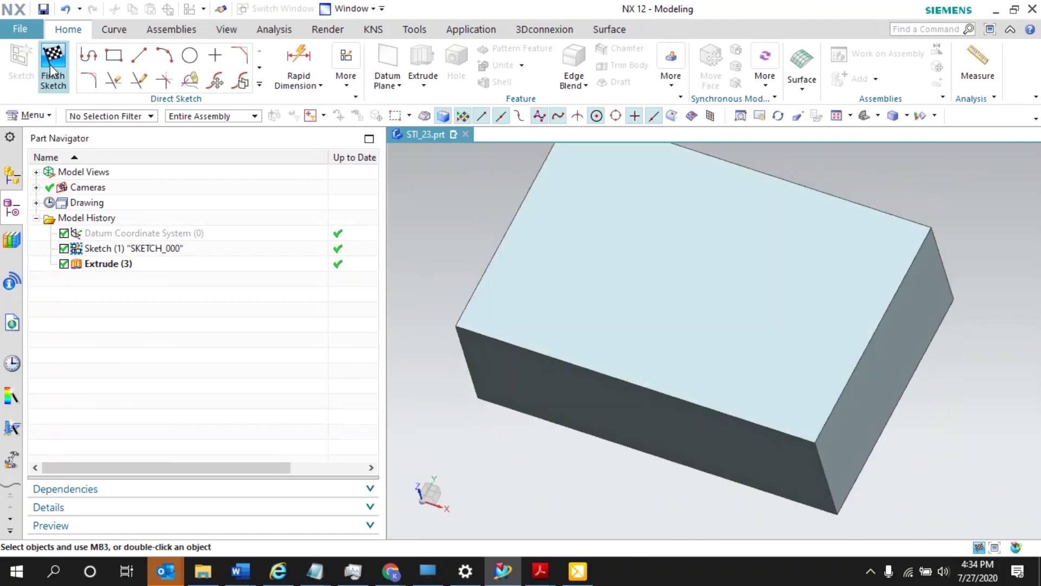
Step: Rerun the Check-Mate tests and check the result for sketches with automatic dimensions
{"action": "left_click", "coordinate": [12, 344]}
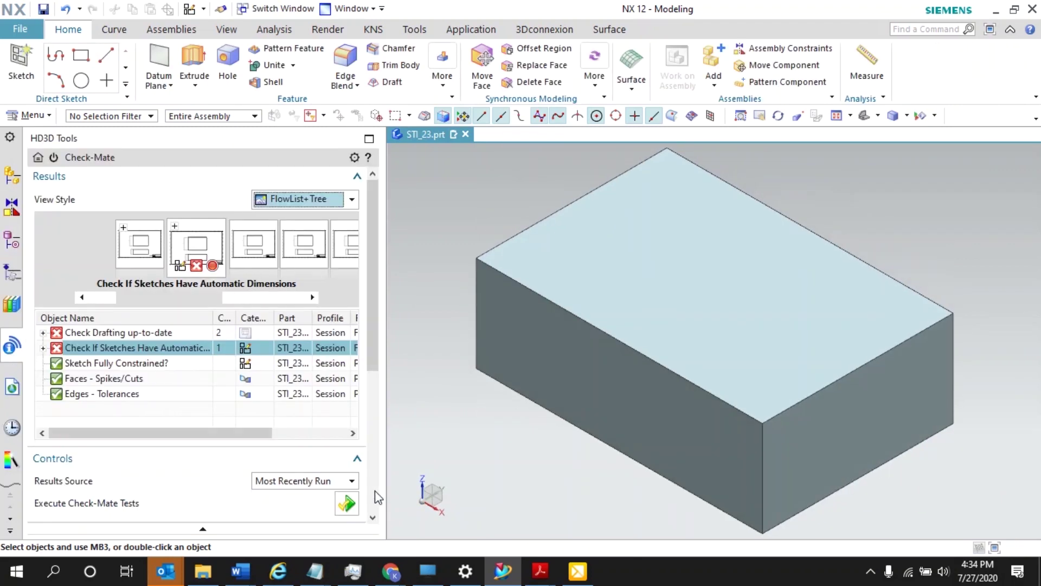
{"action": "left_click", "coordinate": [345, 504]}
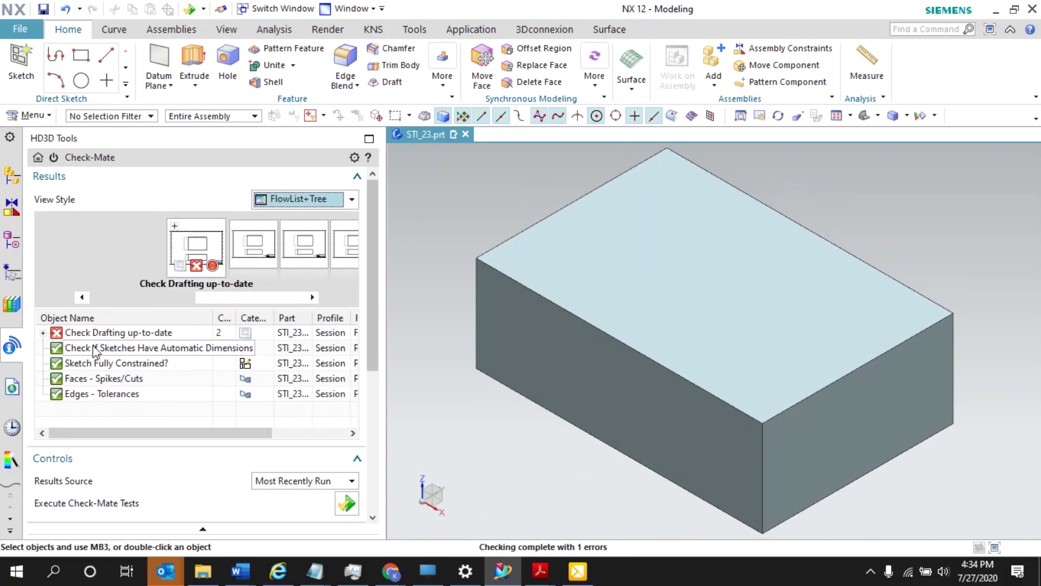
{"action": "mouse_move", "coordinate": [95, 351]}
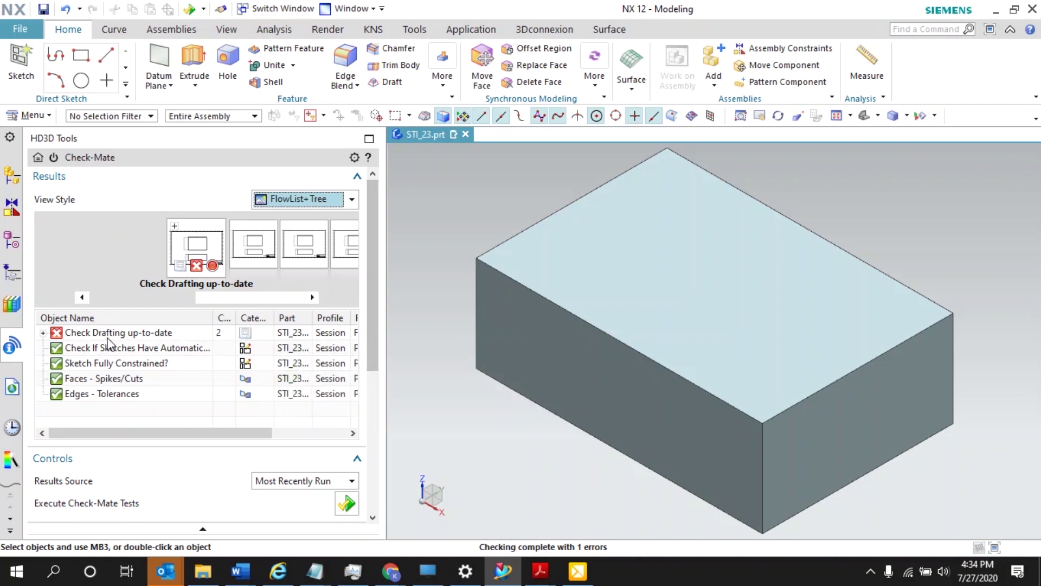
Step: Switch the part to the Drafting application and update the out-of-date drawing sheet "Sheet 1" with its views
{"action": "left_click", "coordinate": [463, 30]}
{"action": "left_click", "coordinate": [65, 70]}
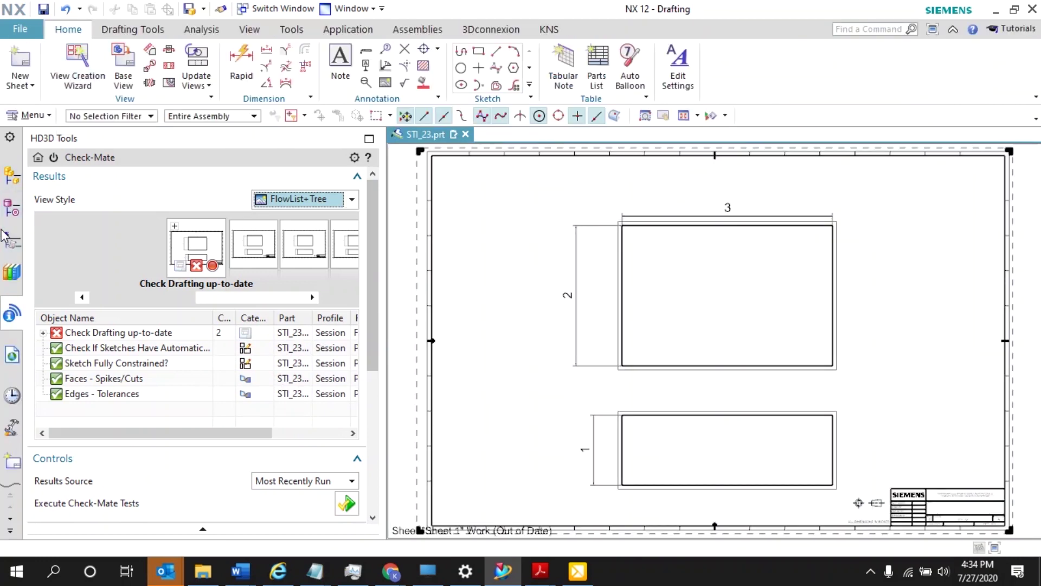
{"action": "left_click", "coordinate": [11, 240]}
{"action": "left_click", "coordinate": [12, 208]}
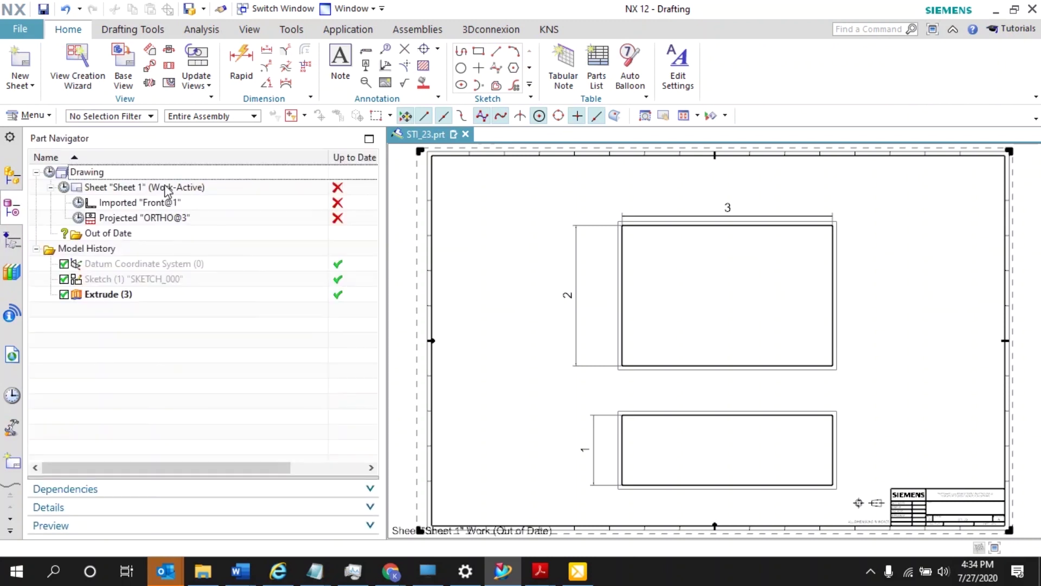
{"action": "left_click", "coordinate": [136, 178]}
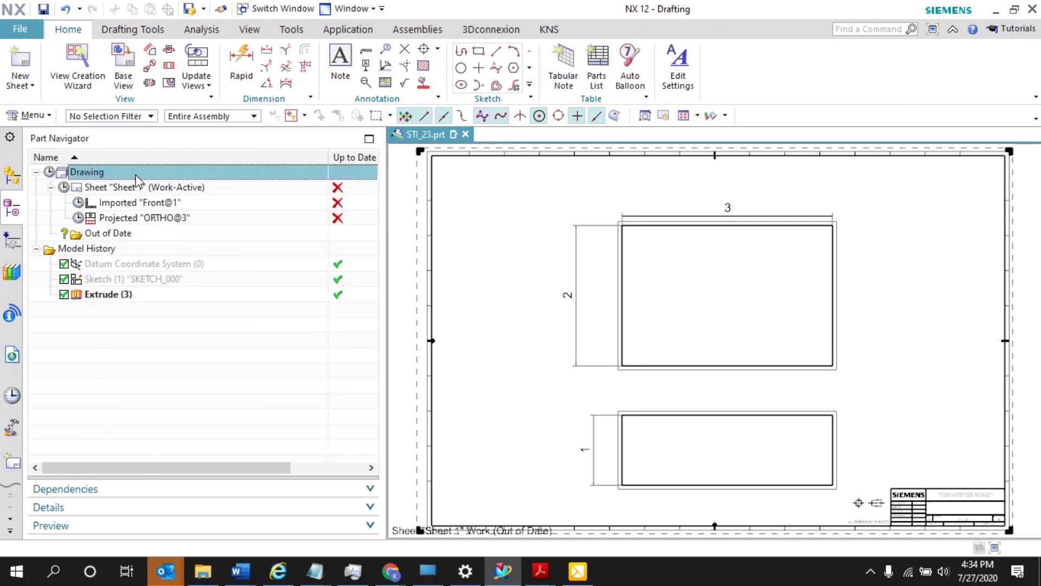
{"action": "right_click", "coordinate": [136, 178]}
{"action": "left_click", "coordinate": [128, 188]}
{"action": "right_click", "coordinate": [128, 188]}
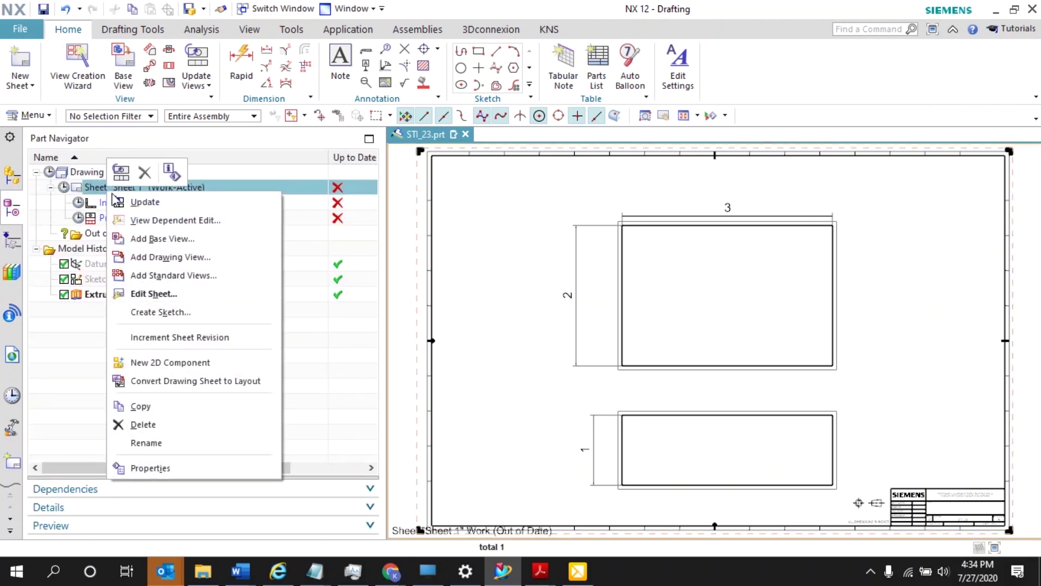
{"action": "left_click", "coordinate": [130, 203]}
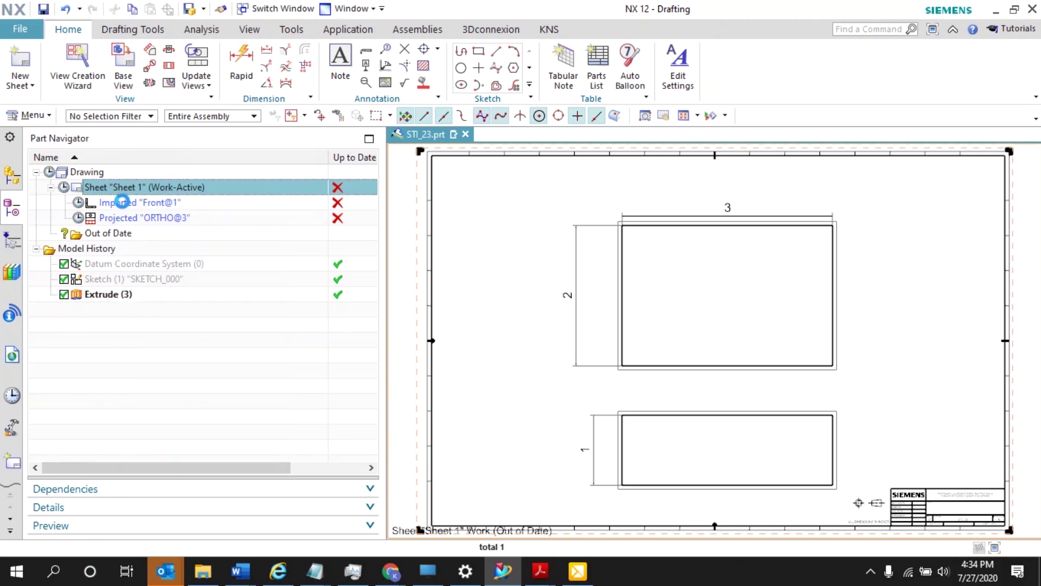
Step: Return the part to the Modeling application and rerun the Check-Mate tests
{"action": "left_click", "coordinate": [419, 29]}
{"action": "left_click", "coordinate": [352, 29]}
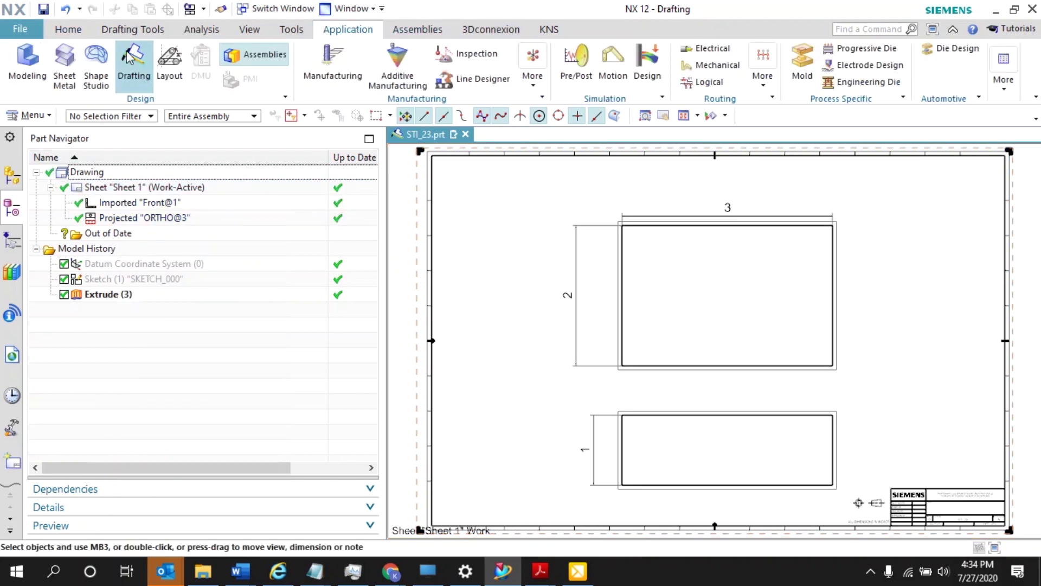
{"action": "left_click", "coordinate": [31, 57]}
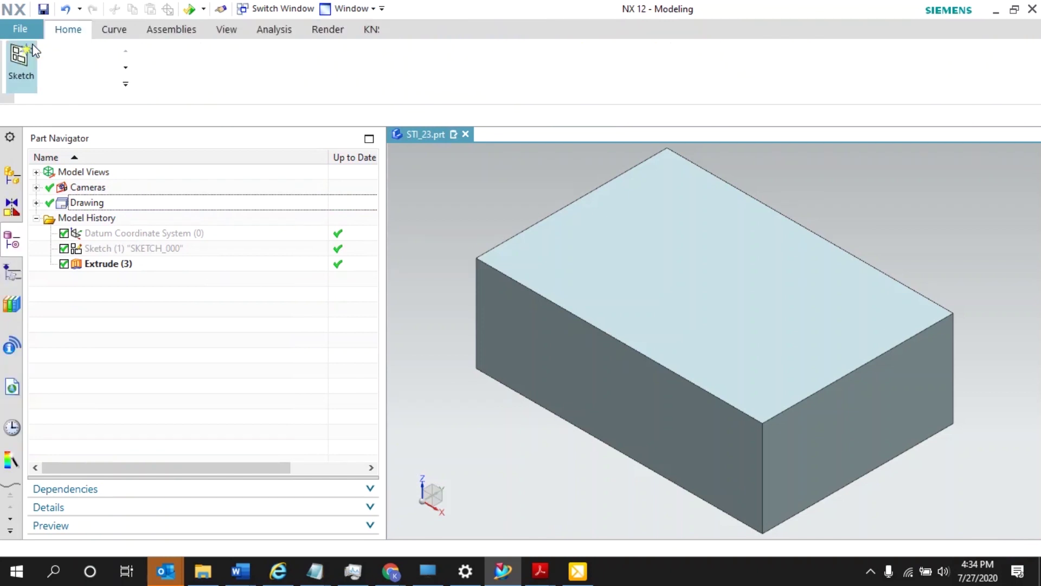
{"action": "left_click", "coordinate": [10, 344]}
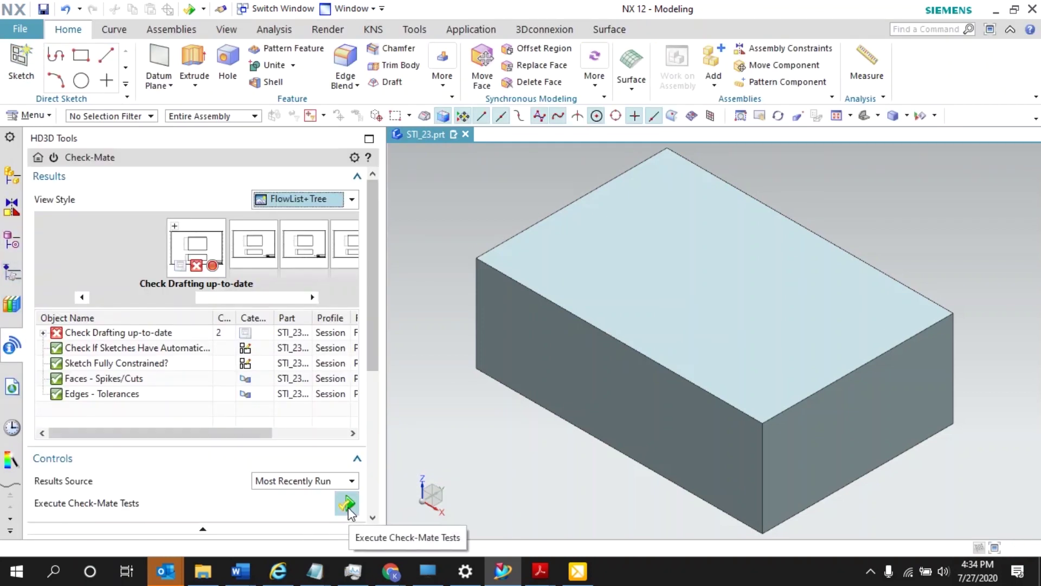
{"action": "left_click", "coordinate": [347, 504]}
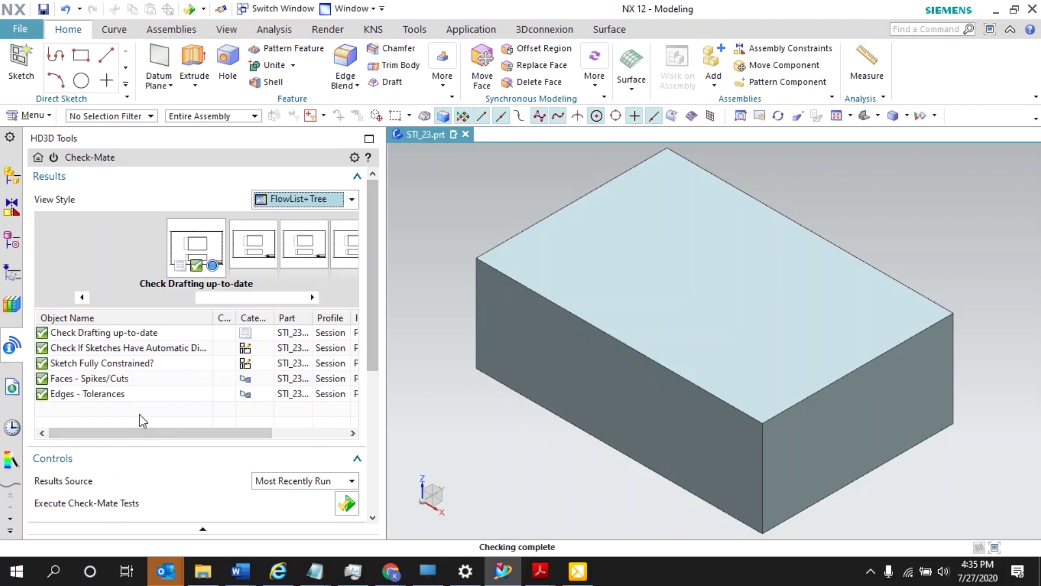
Step: Save only the work part STI_23
{"action": "mouse_move", "coordinate": [170, 356]}
{"action": "left_click", "coordinate": [378, 29]}
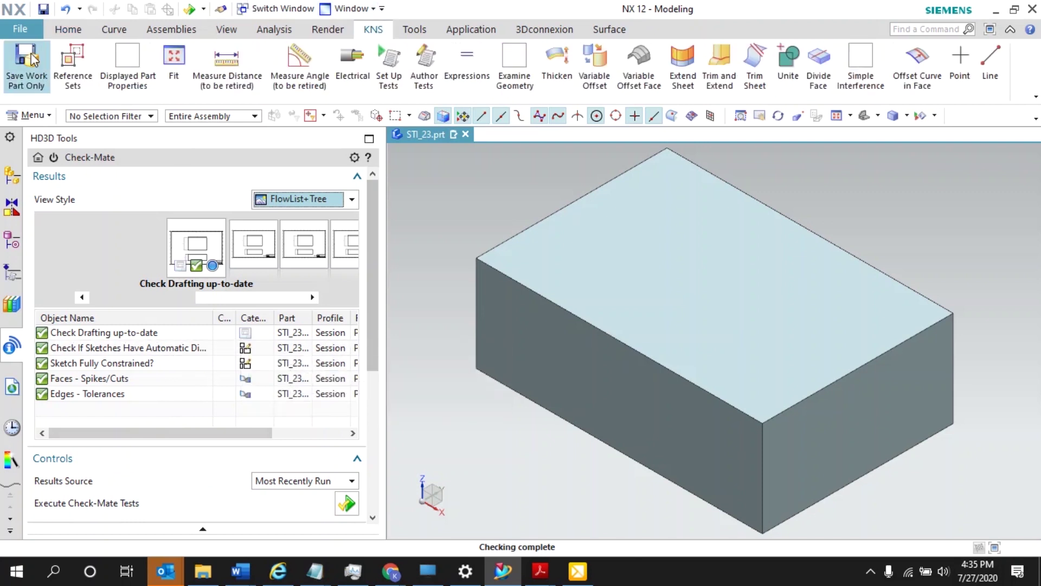
{"action": "left_click", "coordinate": [28, 59]}
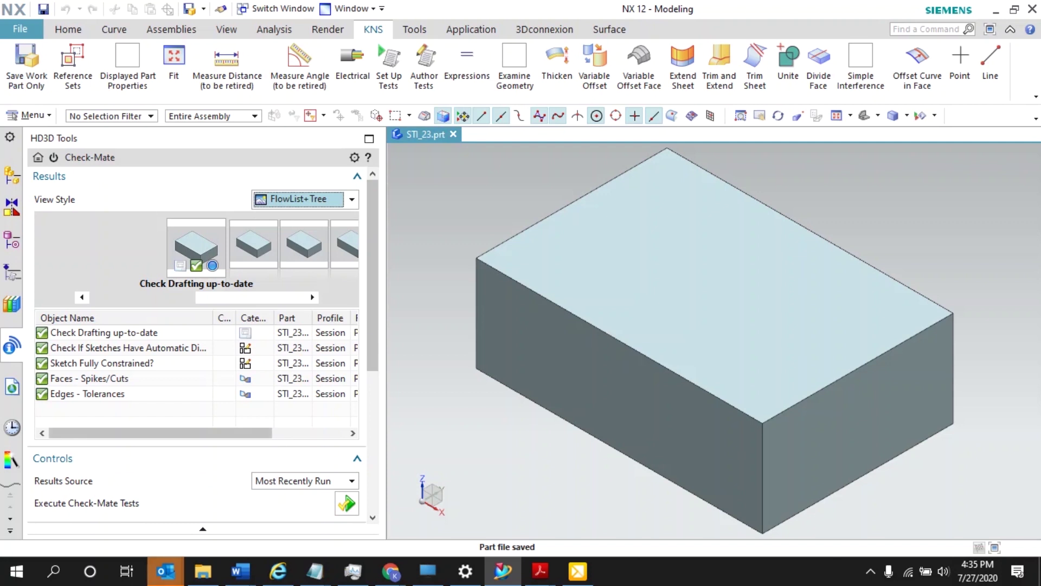
Step: Switch to File Explorer, maximize the Checkmate_Logs folder window and sort the logs by modification date, newest first
{"action": "mouse_move", "coordinate": [200, 578]}
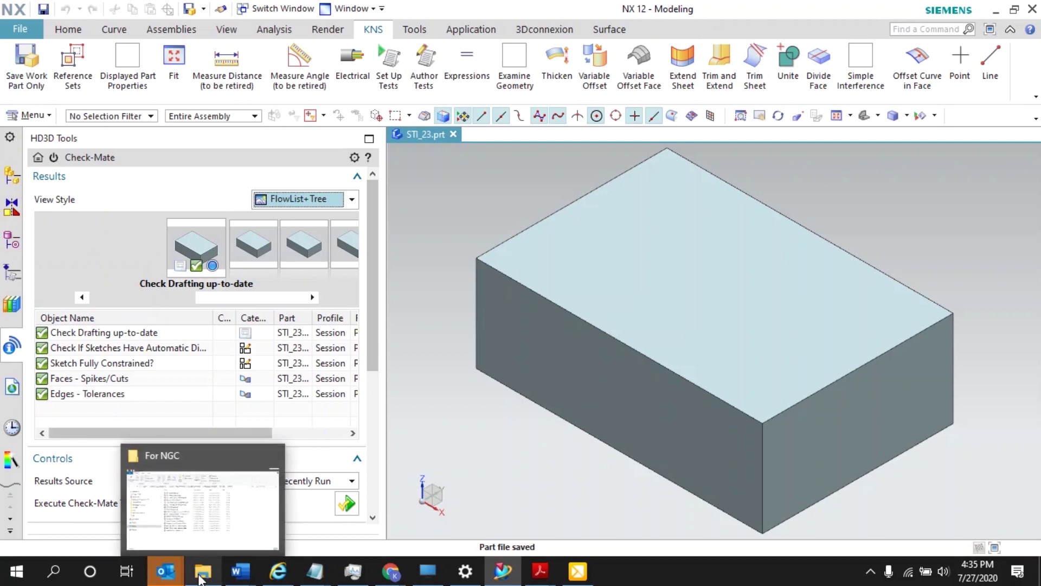
{"action": "left_click", "coordinate": [201, 578]}
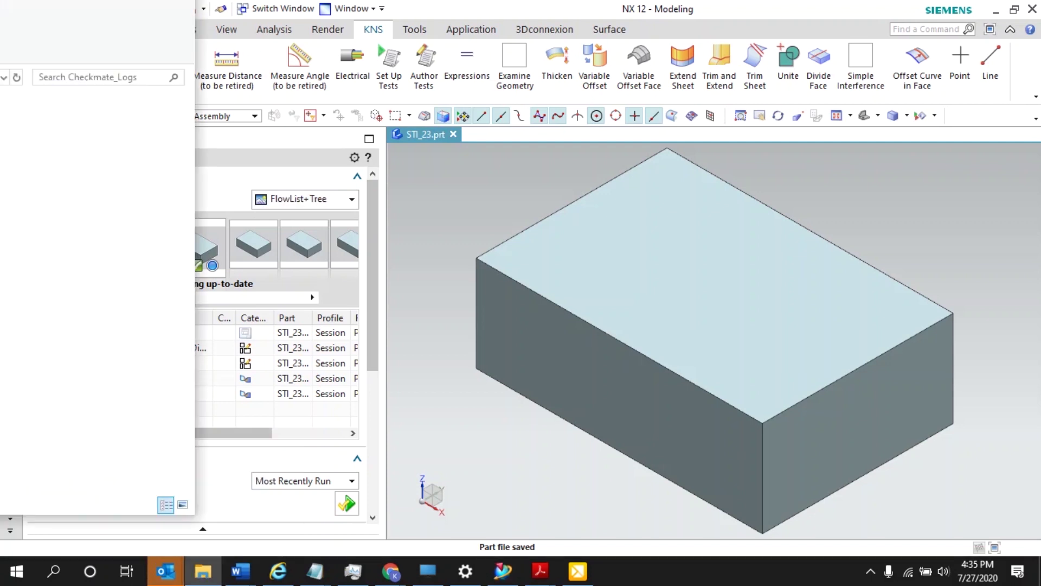
{"action": "left_click", "coordinate": [200, 578]}
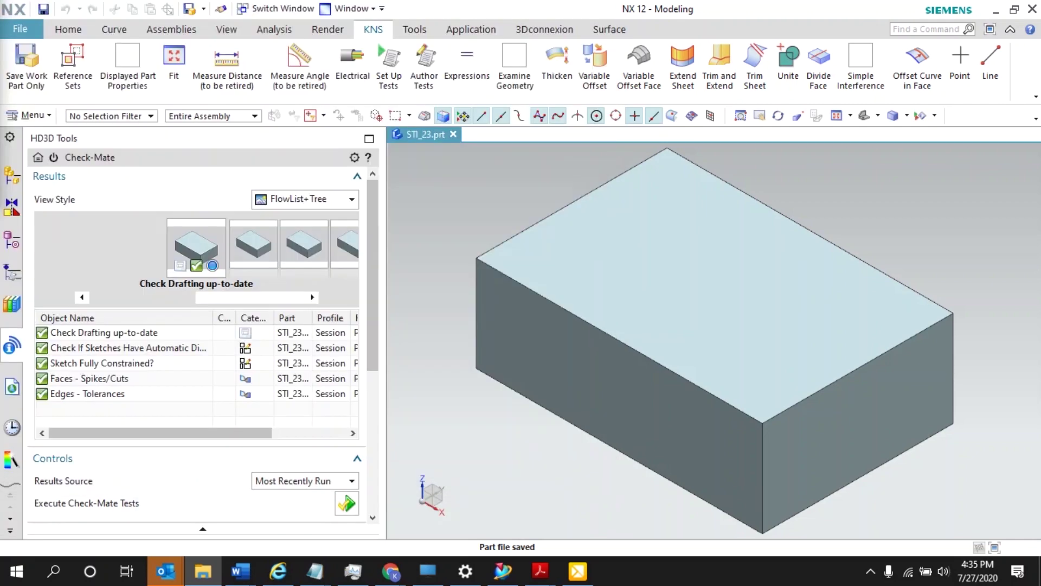
{"action": "left_click", "coordinate": [200, 578]}
{"action": "left_click_drag", "start_coordinate": [320, 86], "coordinate": [321, 5]}
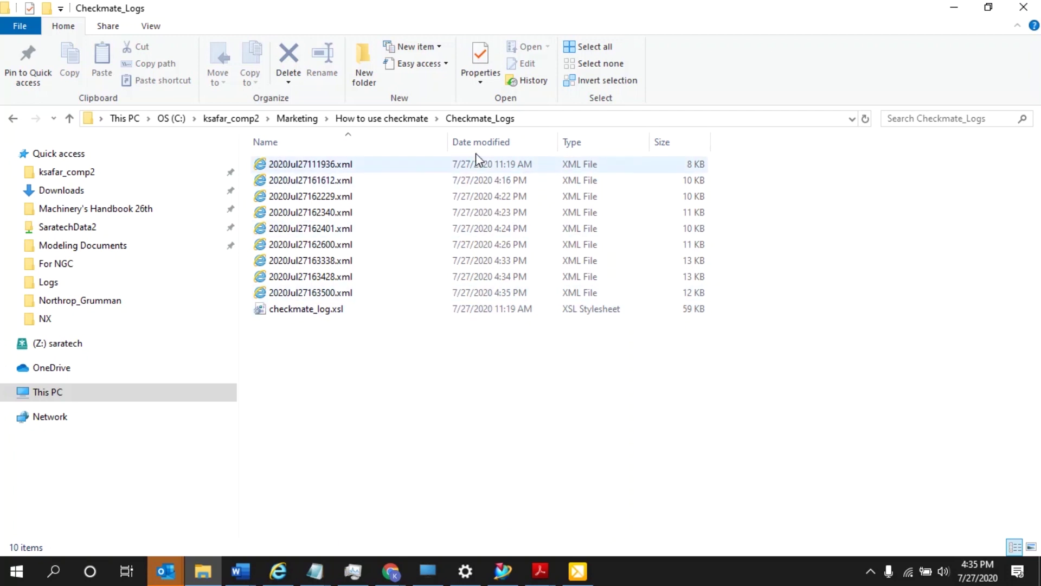
{"action": "left_click", "coordinate": [506, 142]}
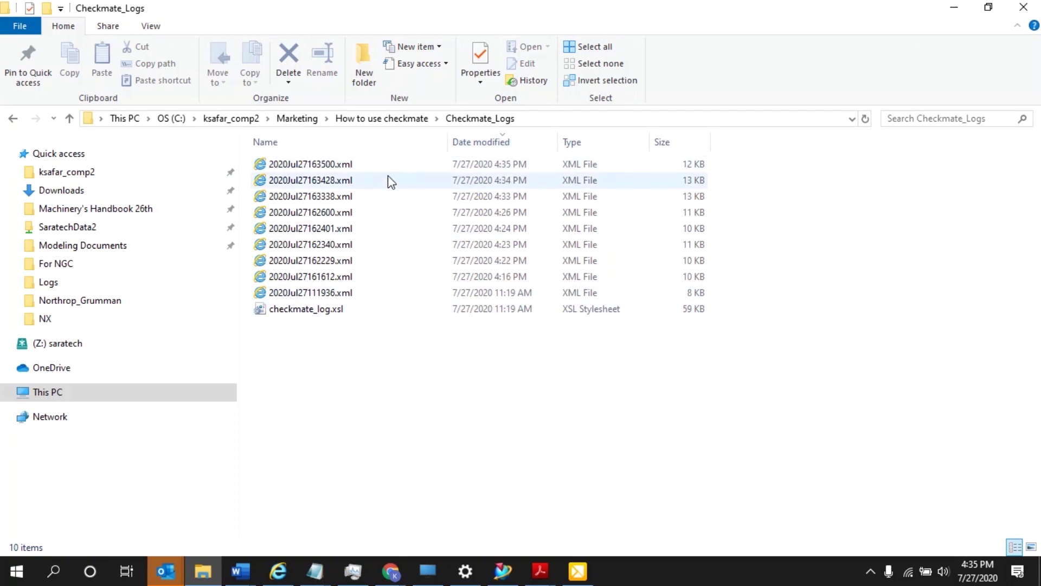
Step: Open the newest log, 2020Jul27163500.xml, in Internet Explorer, review the STI_23.prt and Session profile checker results, and minimize the browser
{"action": "double_click", "coordinate": [355, 166]}
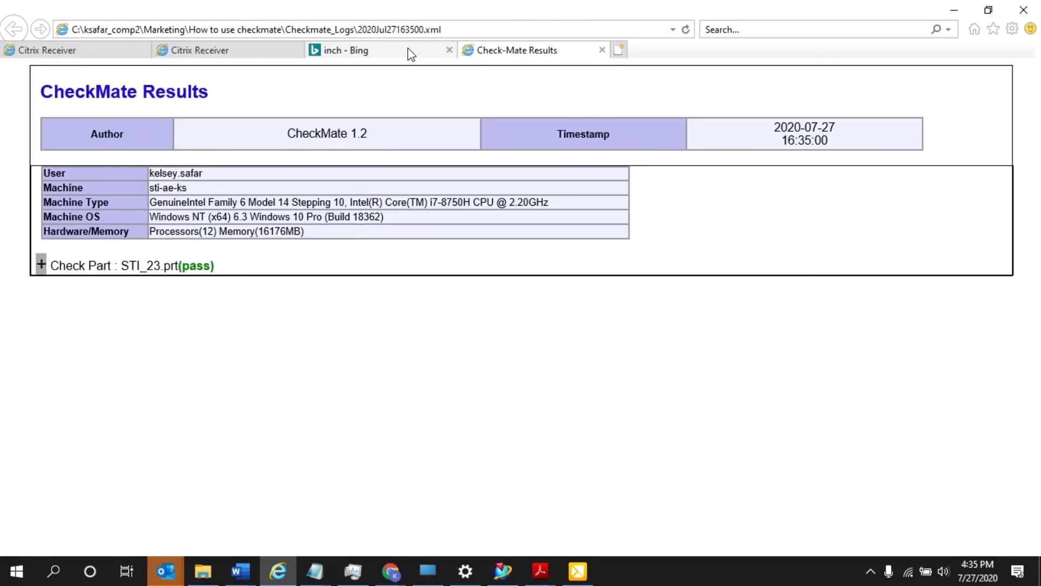
{"action": "left_click", "coordinate": [42, 264]}
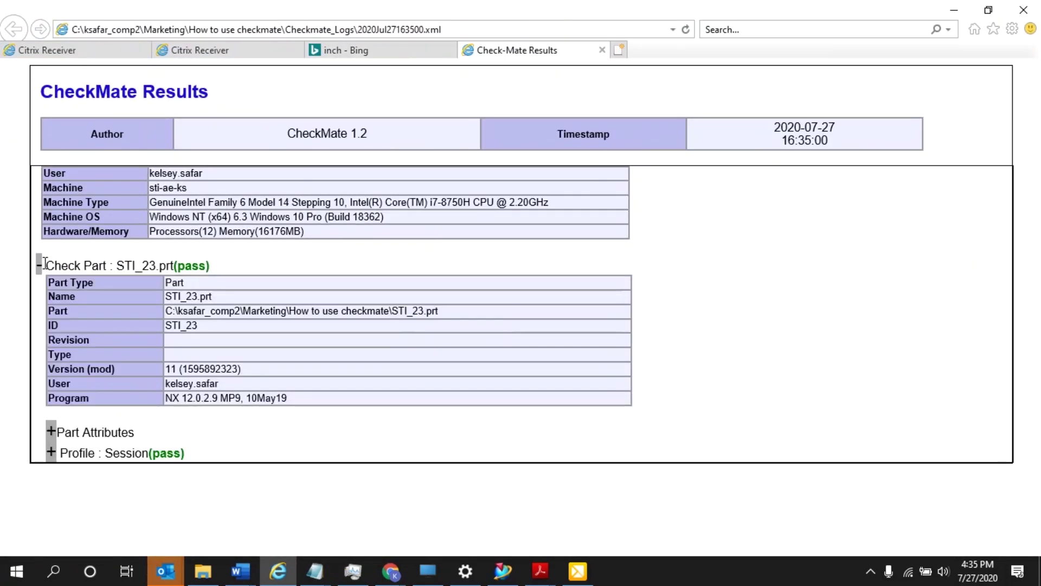
{"action": "left_click", "coordinate": [51, 453]}
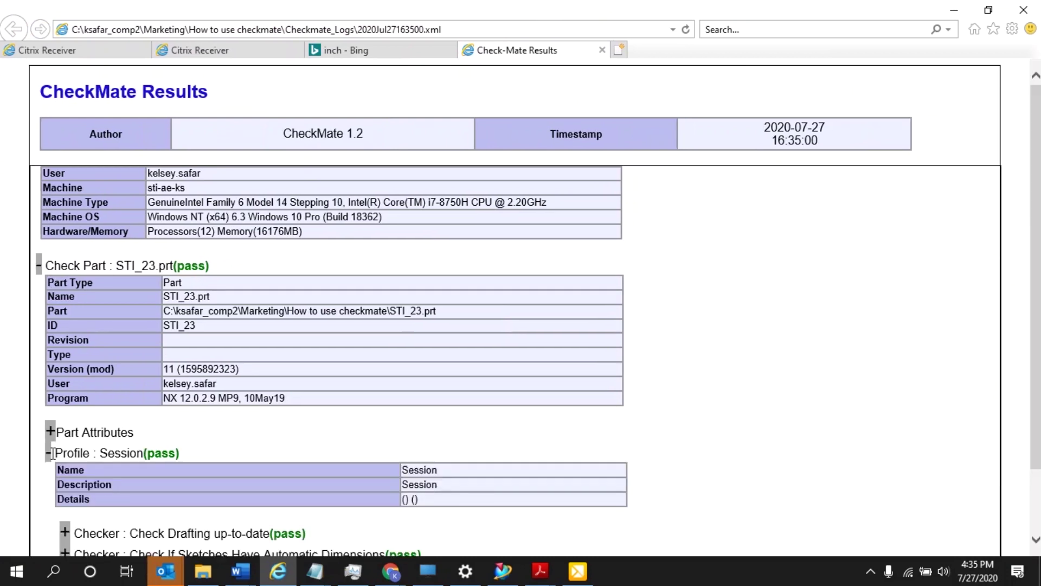
{"action": "scroll", "coordinate": [256, 267], "scroll_direction": "down", "scroll_amount": 3}
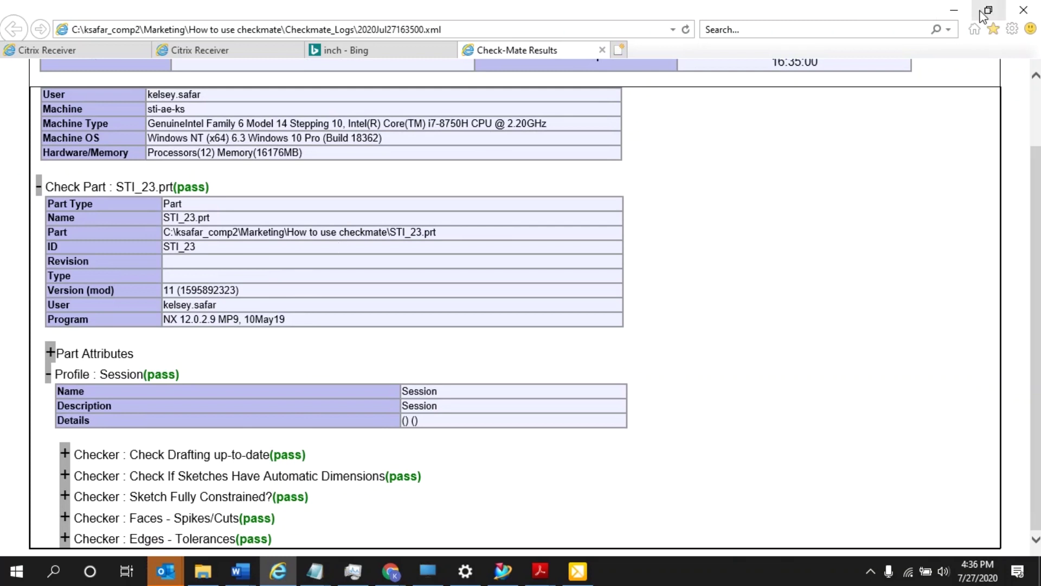
{"action": "left_click", "coordinate": [953, 10]}
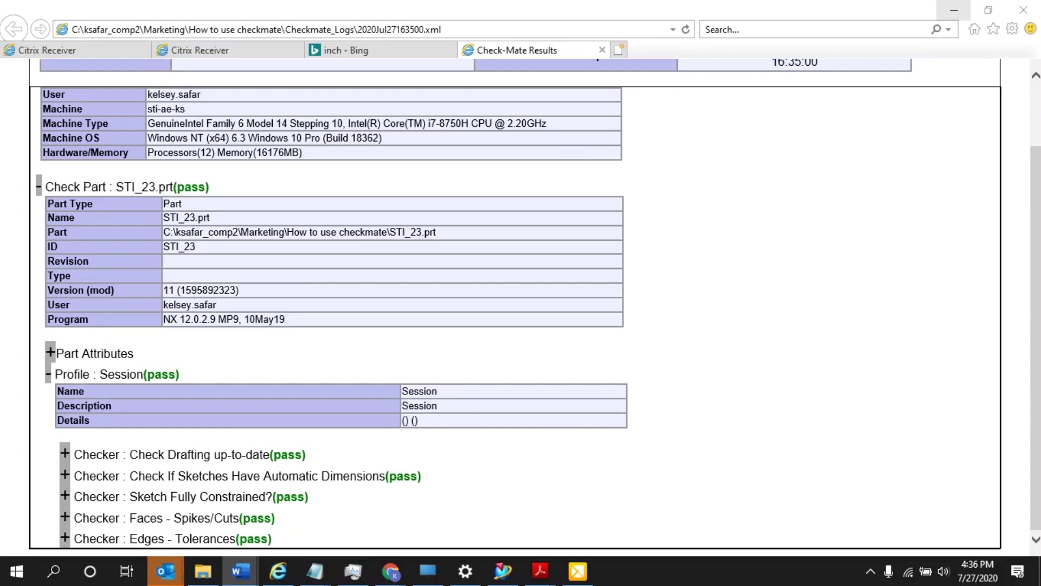